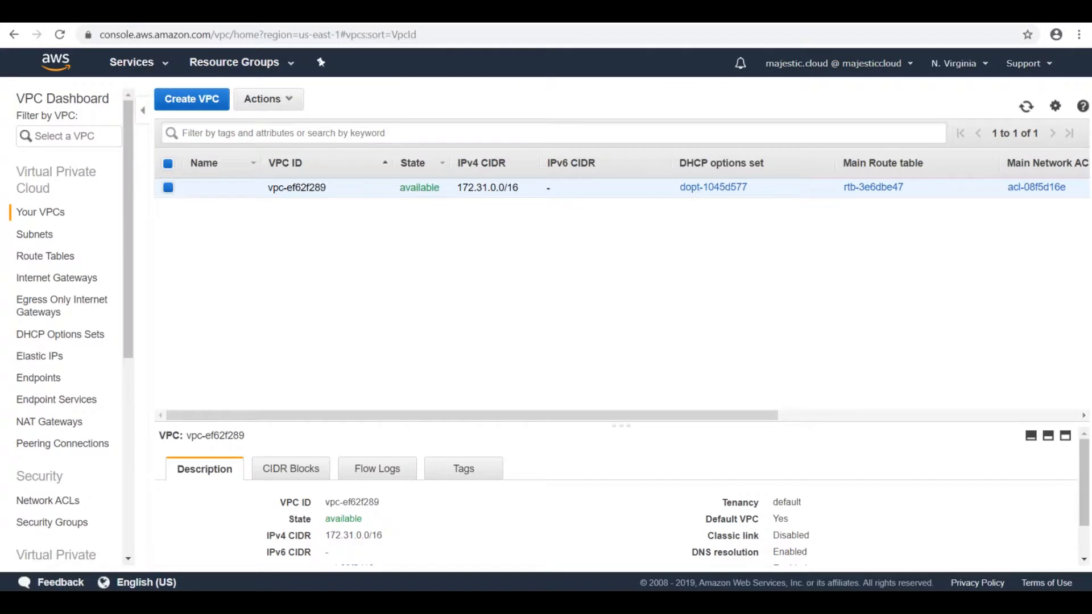
Step: Inspect the routes of the existing VPC's main route table and open the internet gateway targeted by the 0.0.0.0/0 route
{"action": "left_click", "coordinate": [337, 191]}
{"action": "left_click", "coordinate": [68, 258]}
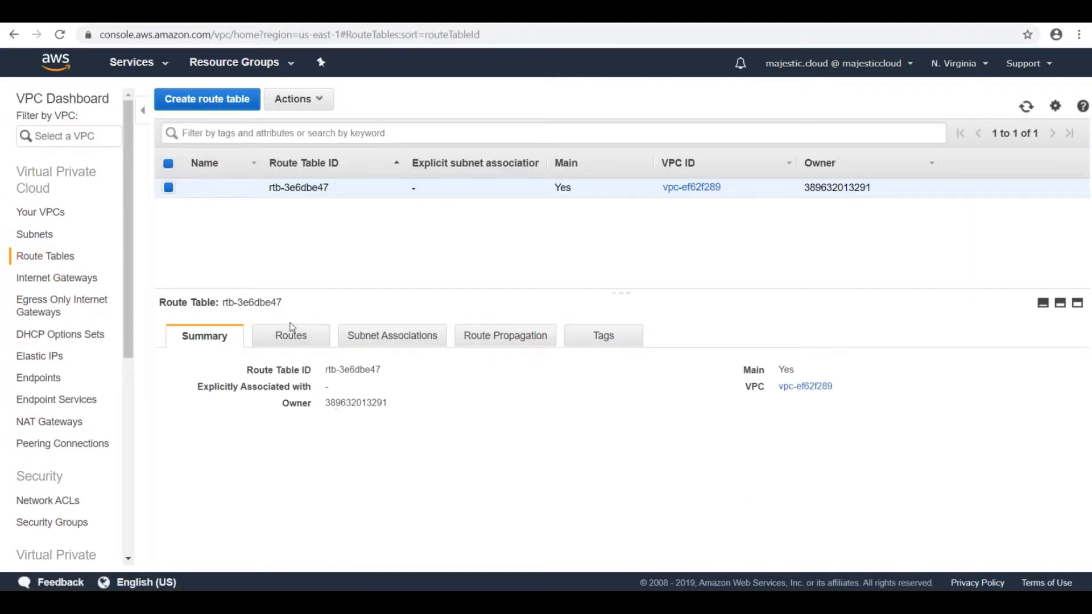
{"action": "left_click", "coordinate": [290, 334]}
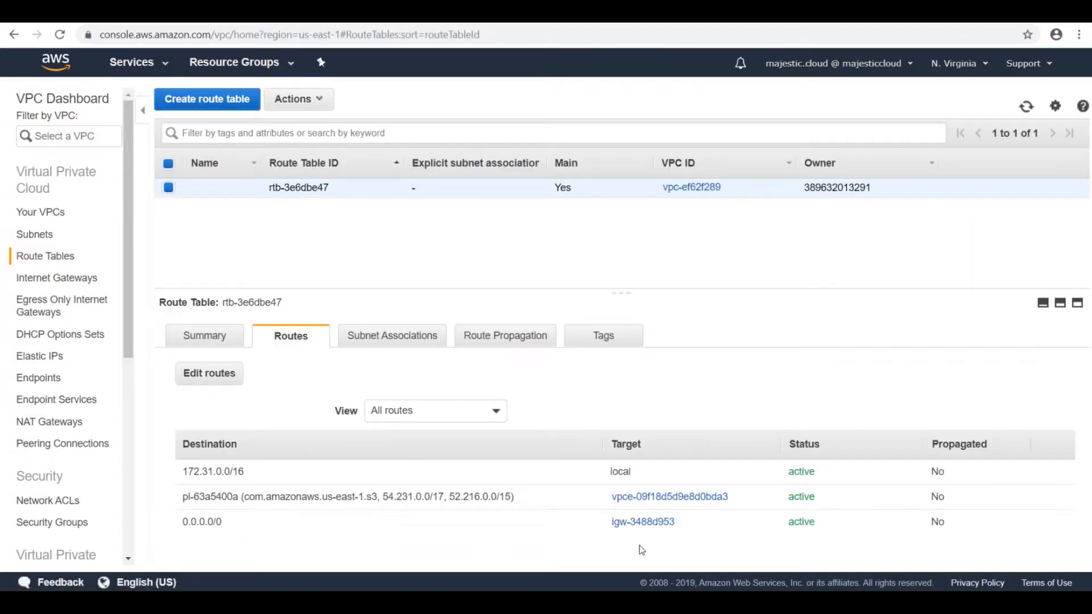
{"action": "left_click", "coordinate": [632, 525]}
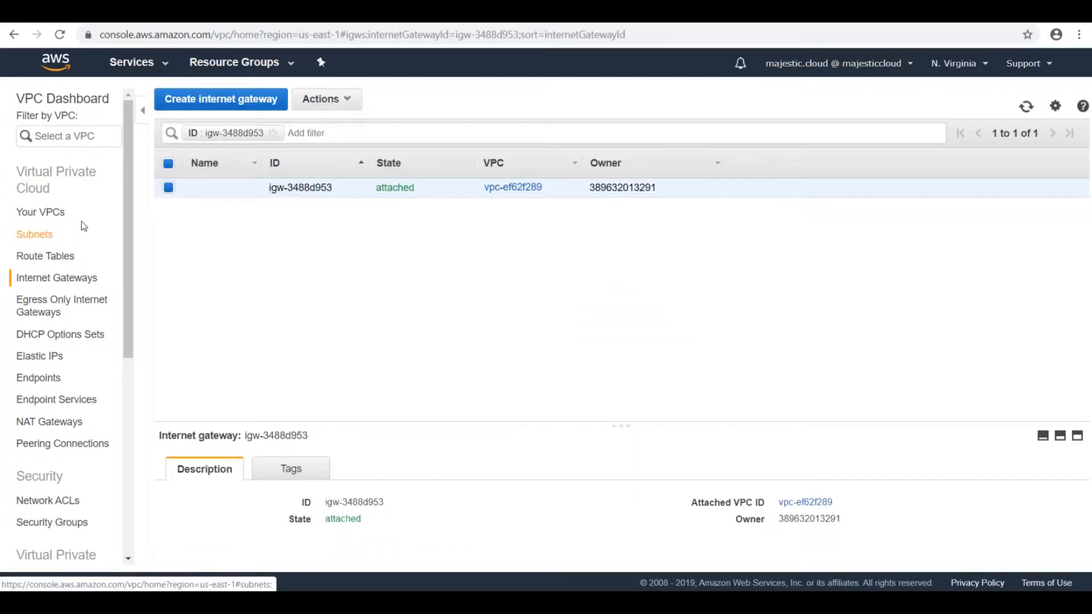
Step: Create a VPC named SecondVPC with the IPv4 CIDR block 10.0.0.0/16, no IPv6 block and default tenancy
{"action": "left_click", "coordinate": [39, 219]}
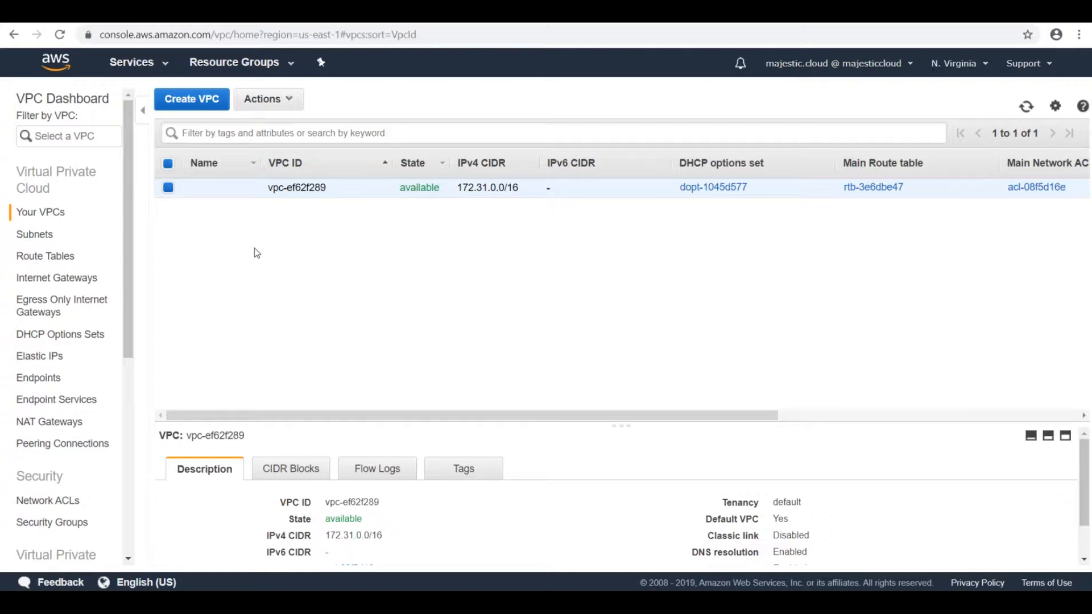
{"action": "left_click", "coordinate": [198, 108]}
{"action": "left_click", "coordinate": [238, 210]}
{"action": "type", "text": "SecondVPC"}
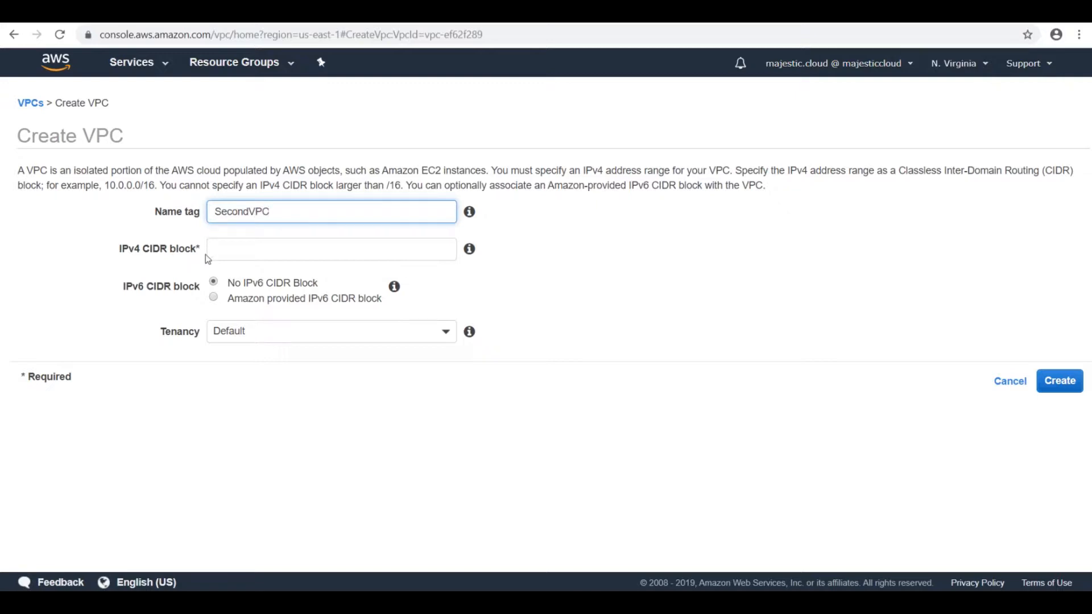
{"action": "left_click", "coordinate": [242, 260]}
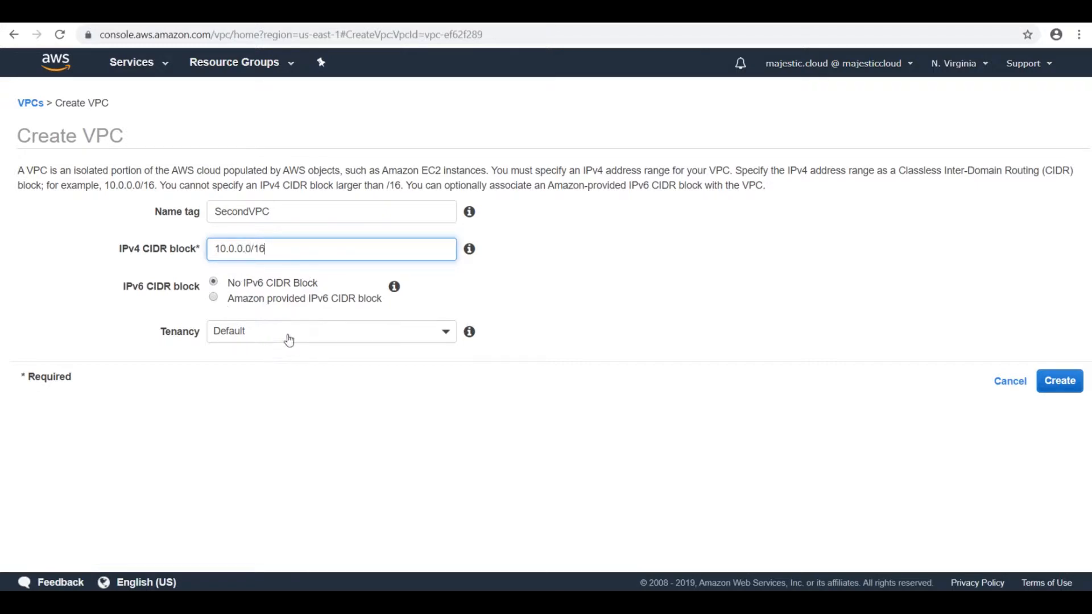
{"action": "left_click", "coordinate": [1053, 388]}
{"action": "left_click", "coordinate": [661, 261]}
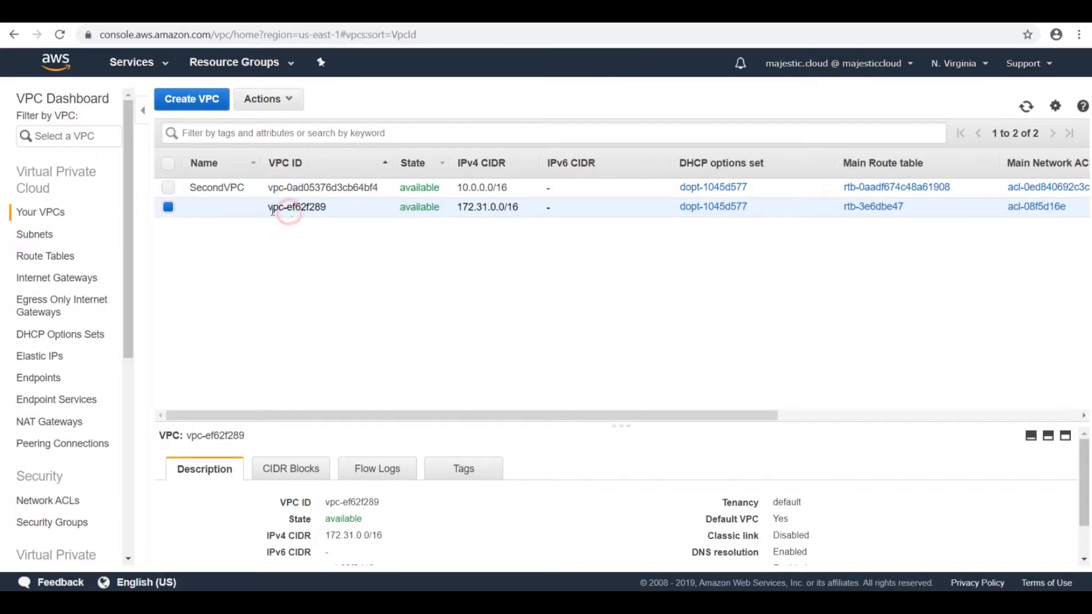
Step: Name the unnamed 172.31.0.0/16 VPC Default
{"action": "left_click", "coordinate": [256, 208]}
{"action": "type", "text": "Default"}
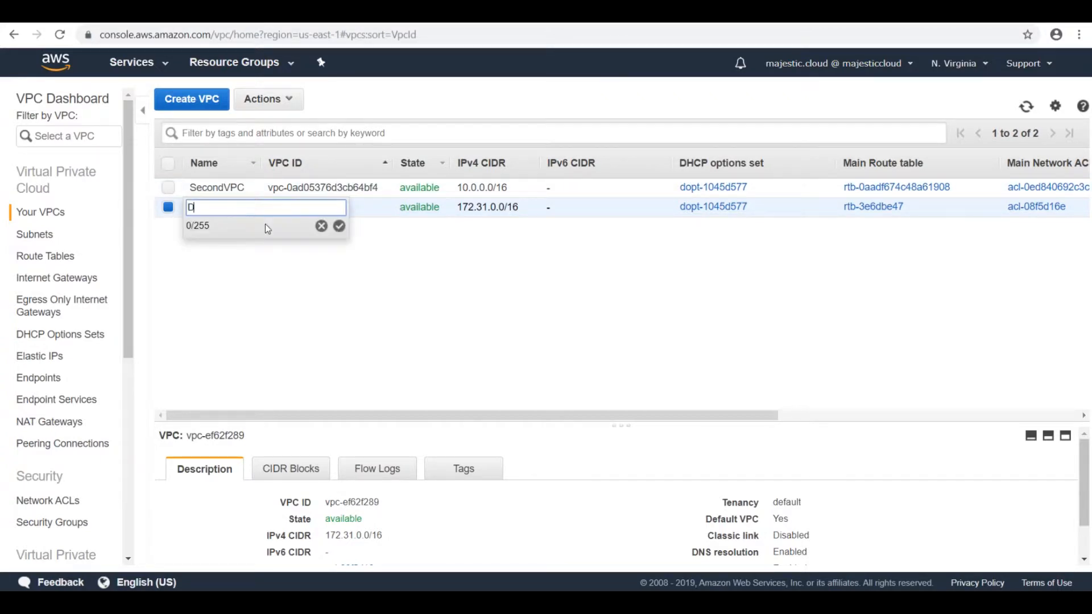
{"action": "key", "text": "Return"}
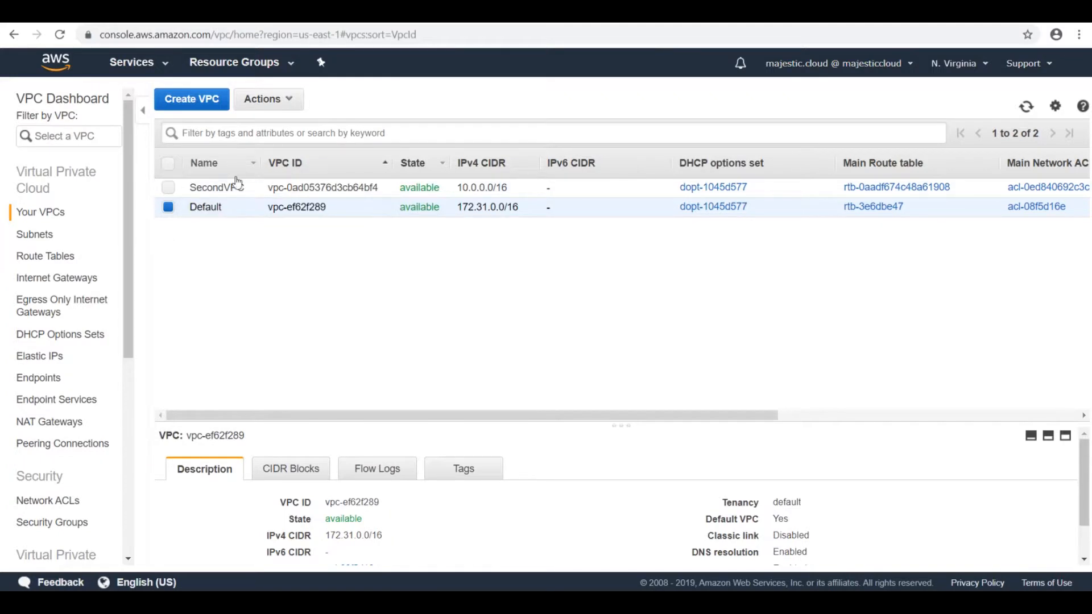
Step: Compare the routes in SecondVPC's route table with those in the Default VPC's route table, widening the VPC ID column
{"action": "left_click", "coordinate": [503, 182]}
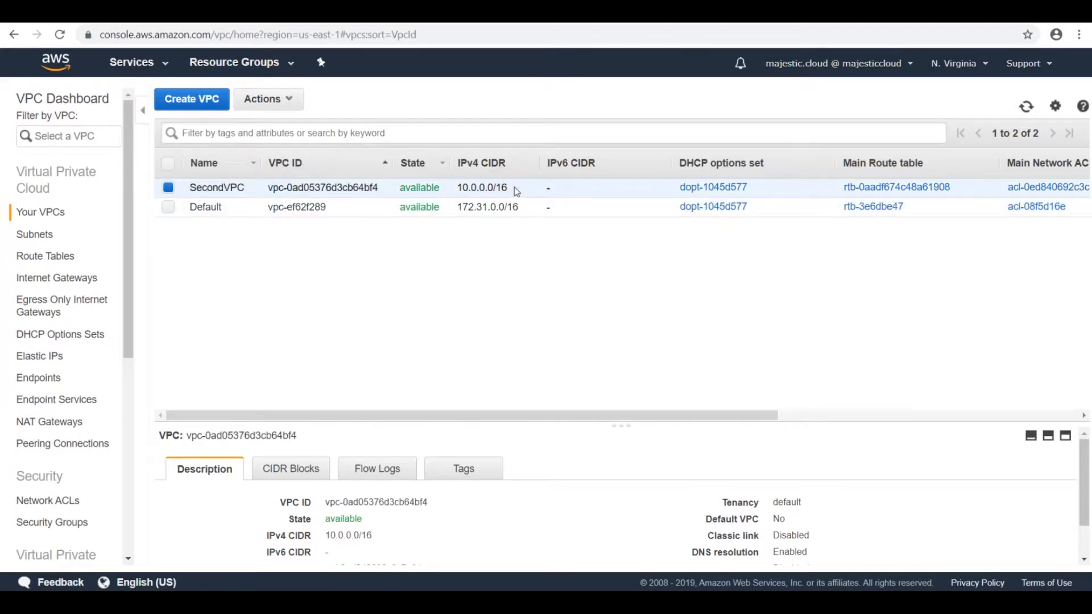
{"action": "left_click", "coordinate": [47, 259]}
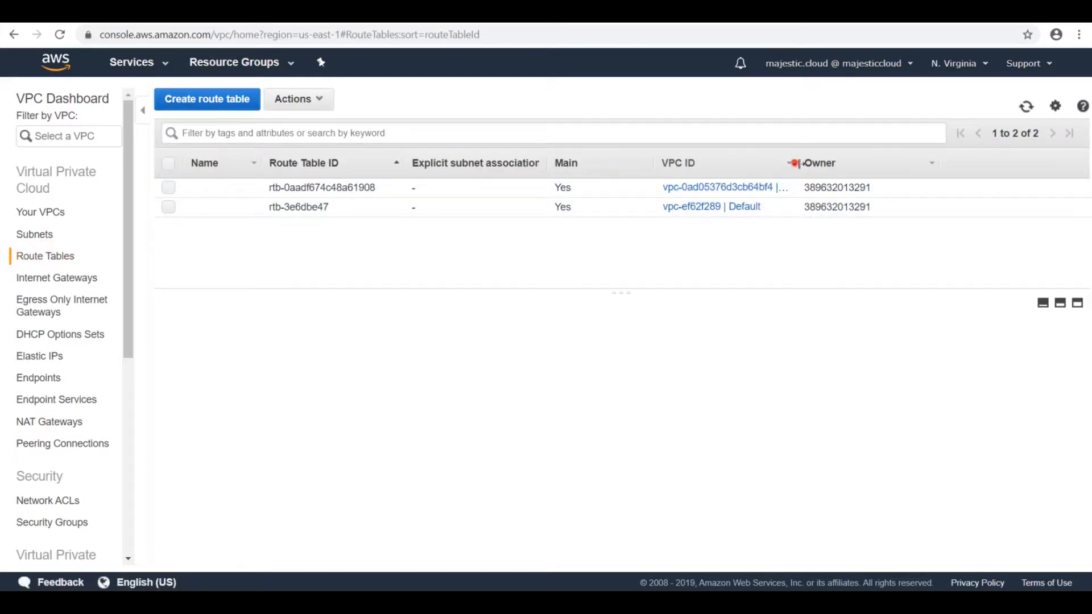
{"action": "left_click_drag", "start_coordinate": [799, 164], "coordinate": [883, 162]}
{"action": "left_click", "coordinate": [337, 187]}
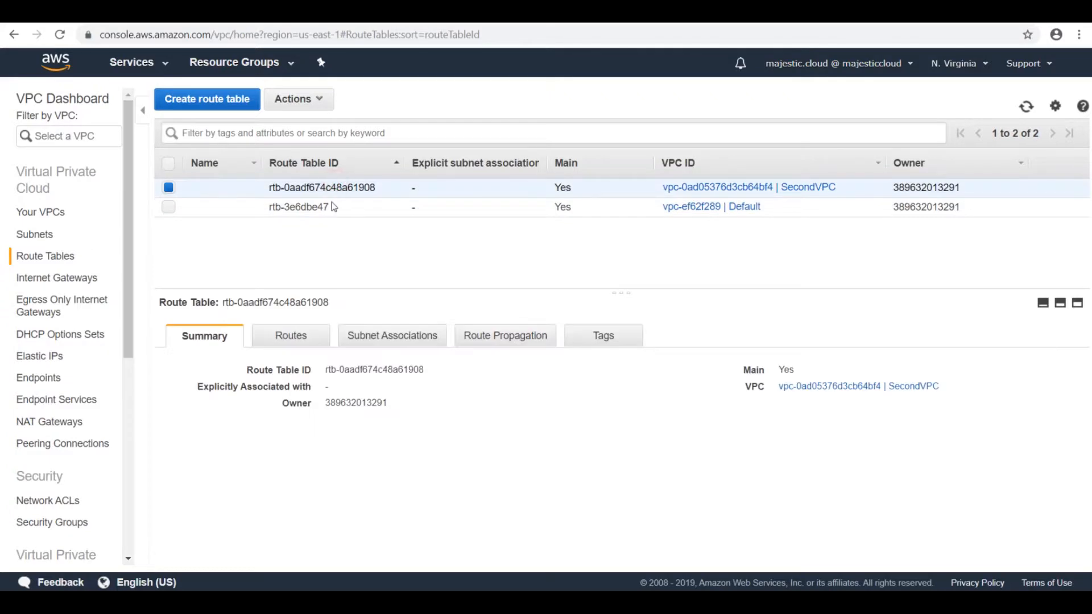
{"action": "left_click", "coordinate": [288, 339]}
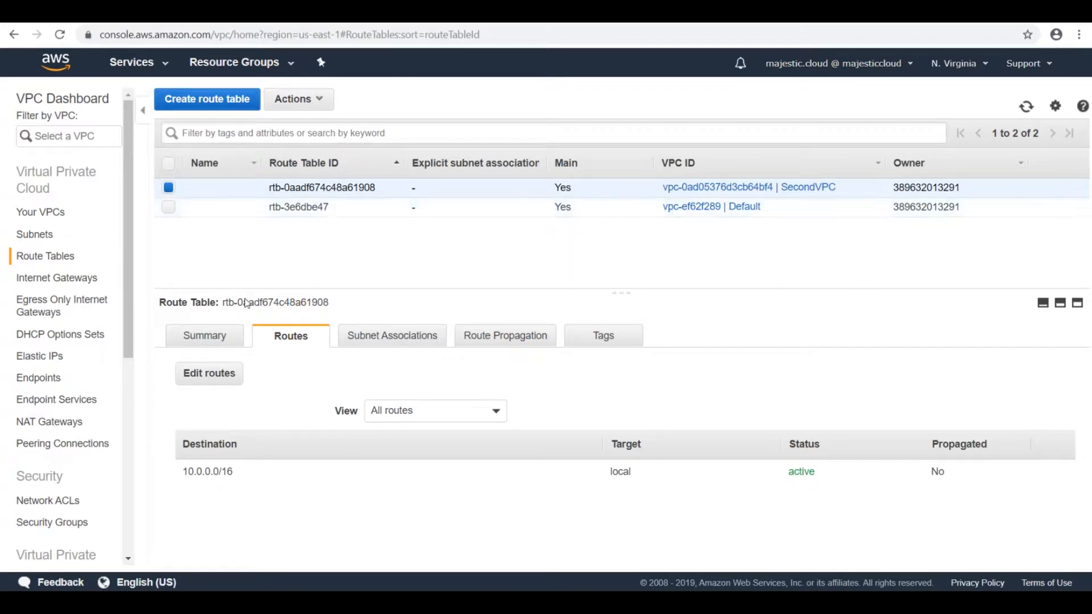
{"action": "left_click", "coordinate": [360, 209]}
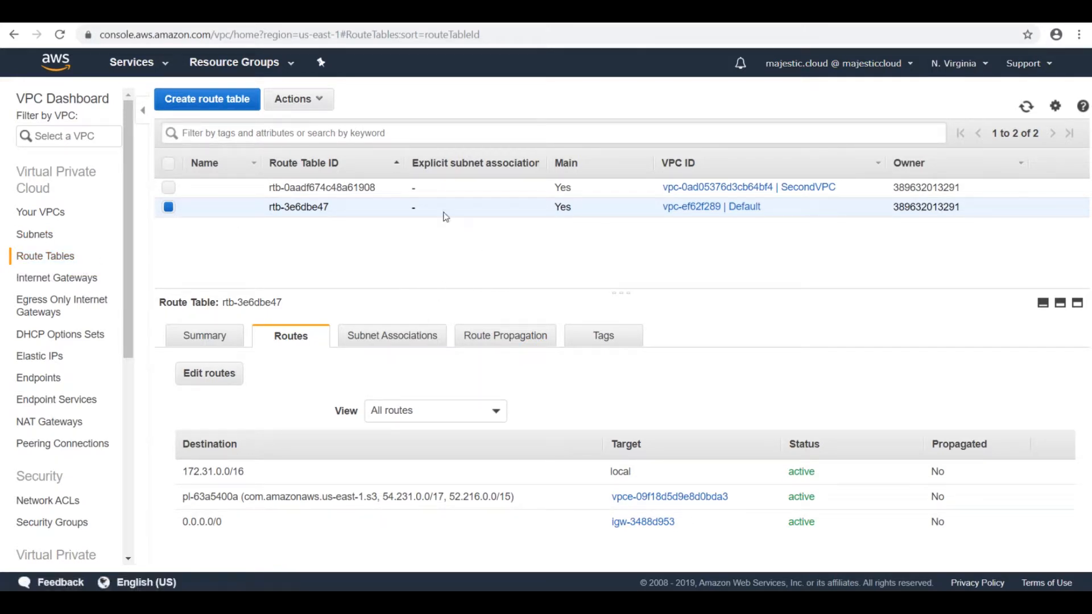
Step: Create a subnet named PrivateSubnet in SecondVPC with the IPv4 CIDR block 10.0.0.0/24 and no availability zone preference
{"action": "left_click", "coordinate": [35, 236]}
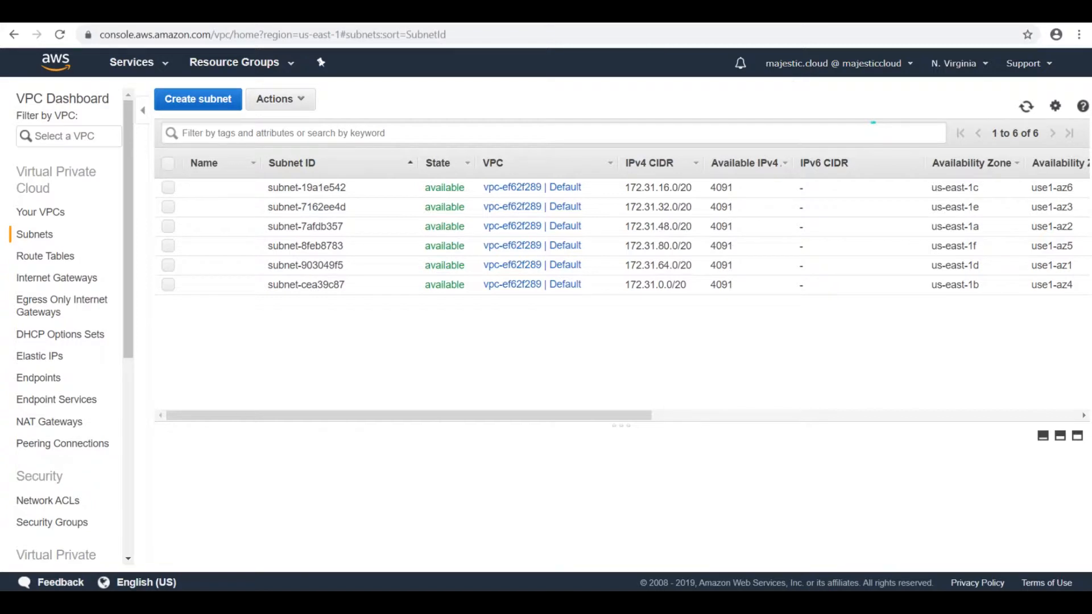
{"action": "left_click", "coordinate": [174, 99]}
{"action": "left_click", "coordinate": [245, 196]}
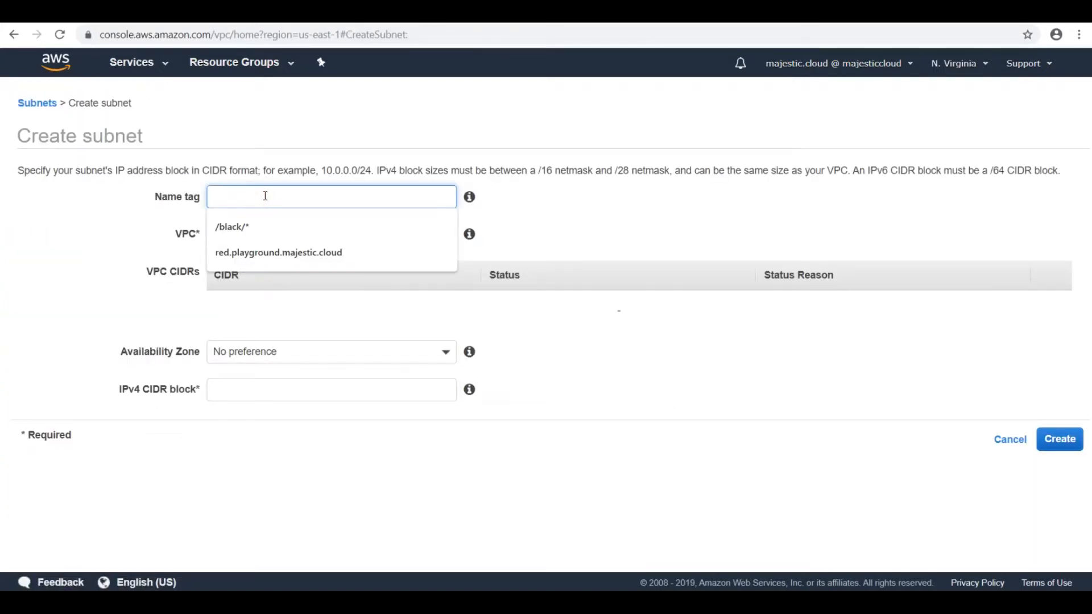
{"action": "type", "text": "PrivateSubnet"}
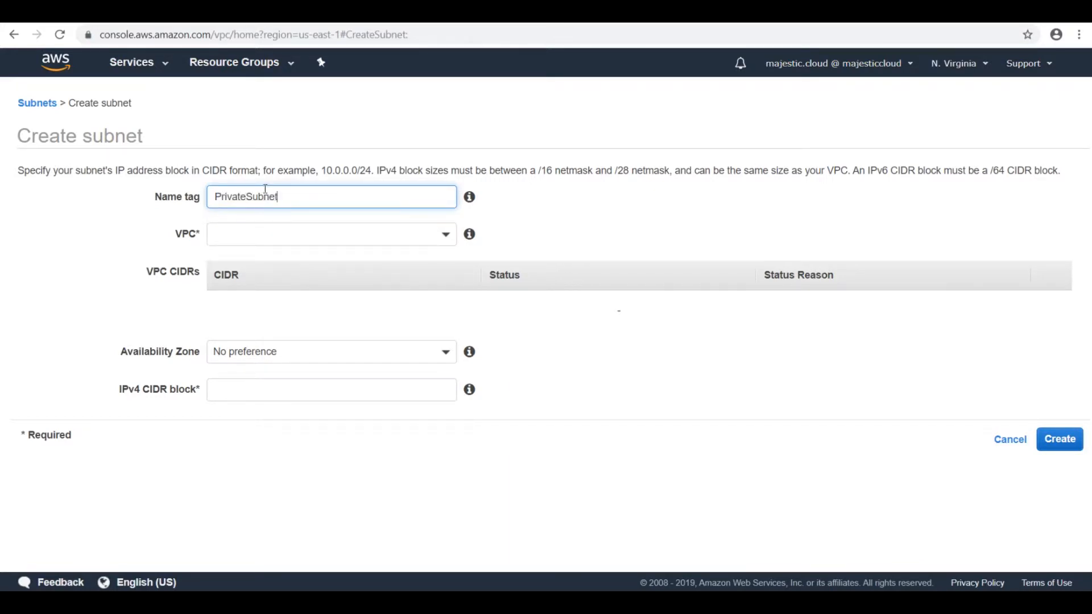
{"action": "left_click", "coordinate": [284, 233]}
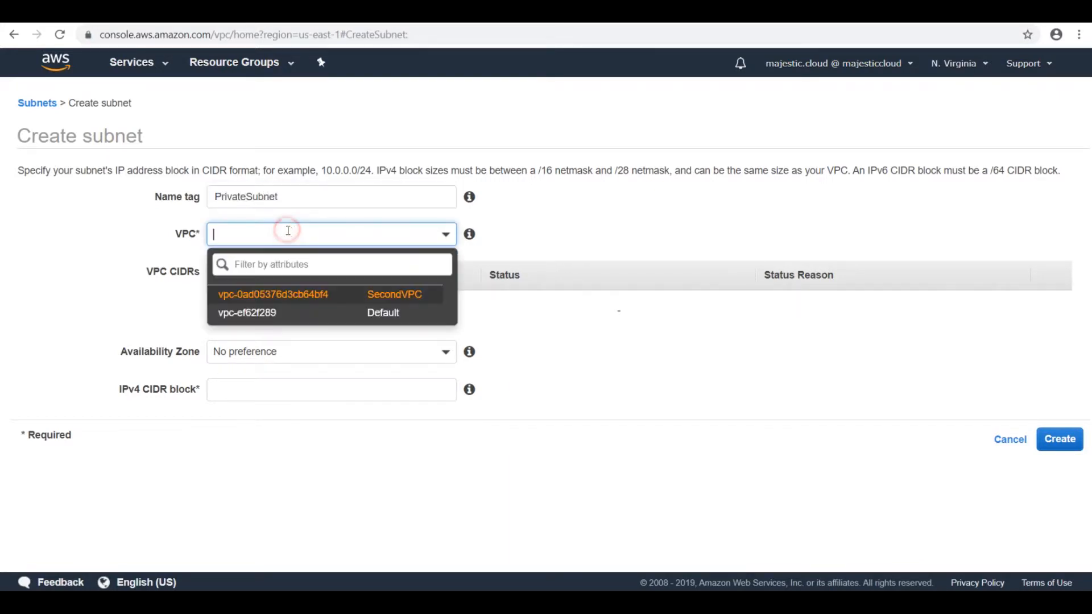
{"action": "left_click", "coordinate": [363, 299]}
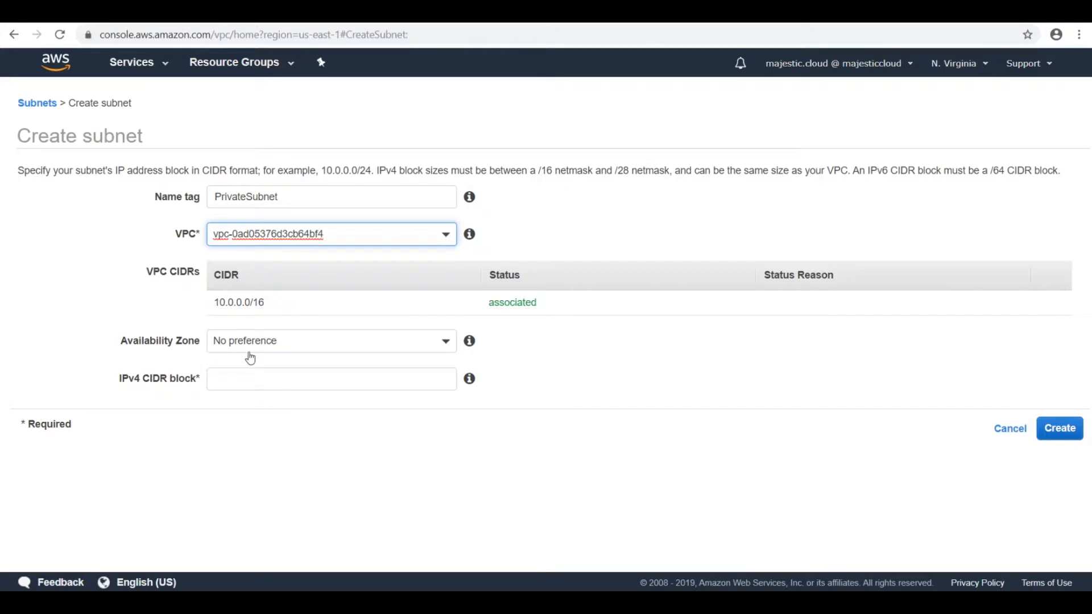
{"action": "left_click", "coordinate": [238, 381]}
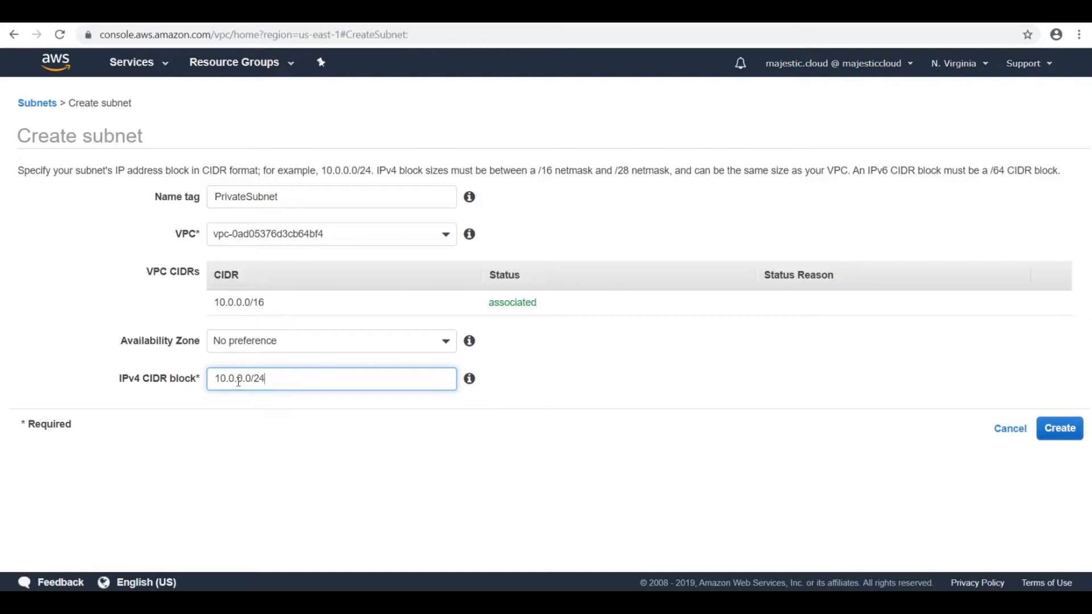
{"action": "left_click", "coordinate": [1061, 430]}
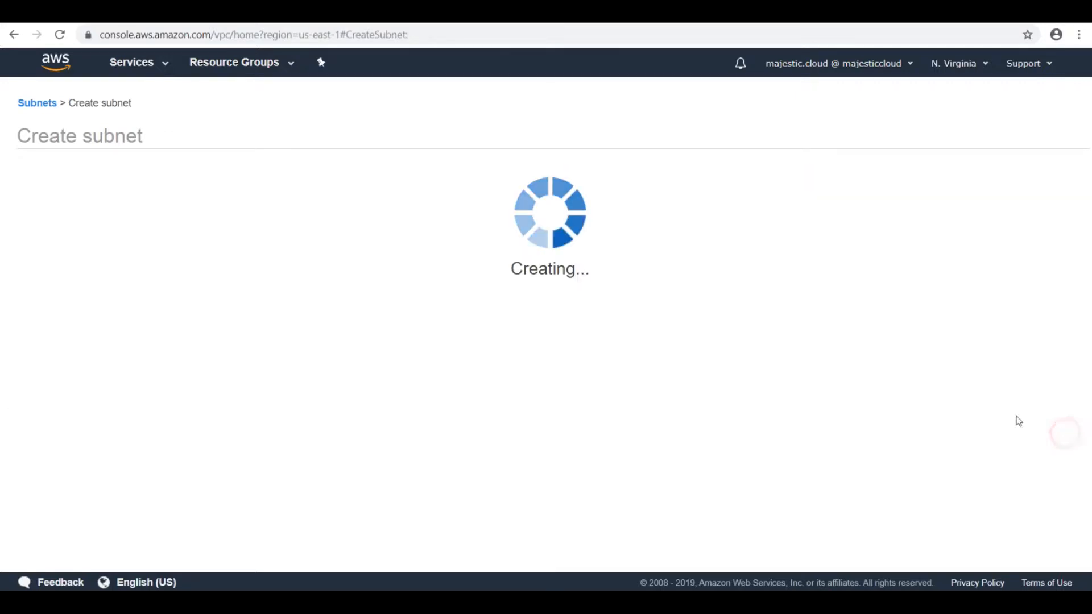
{"action": "left_click", "coordinate": [669, 269]}
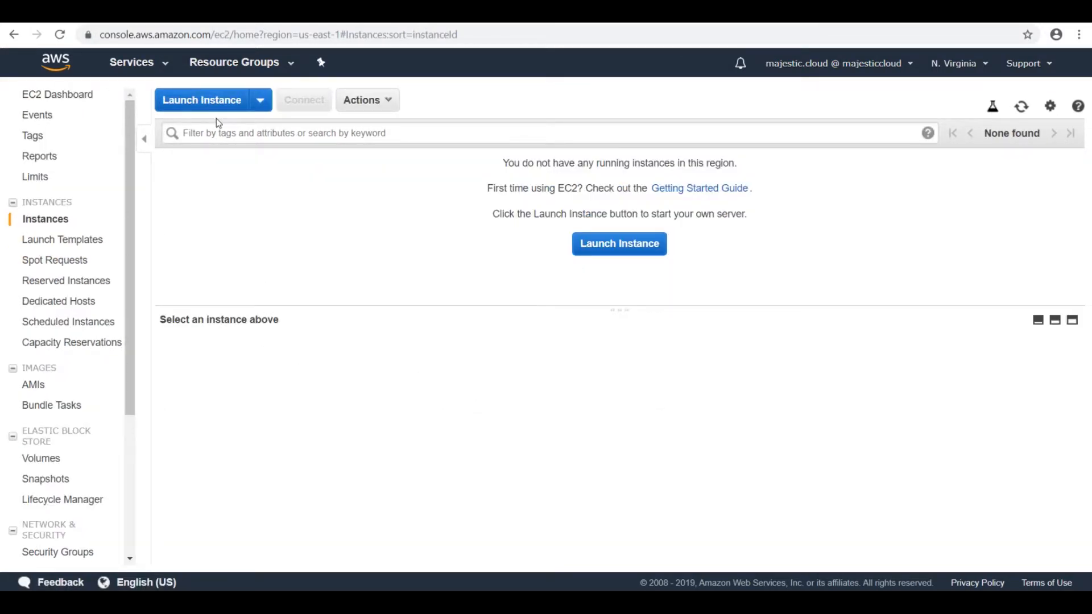
Step: Set up a new t2.micro EC2 instance from the Amazon Linux AMI 2018.03.0, keeping the Default VPC as its network
{"action": "left_click", "coordinate": [217, 102]}
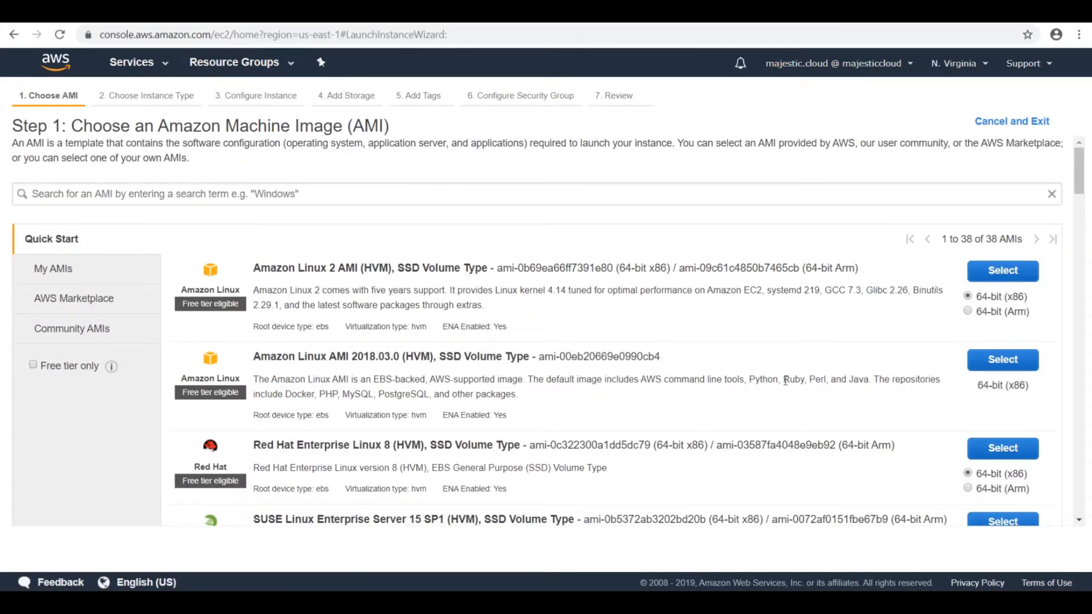
{"action": "left_click", "coordinate": [1018, 360]}
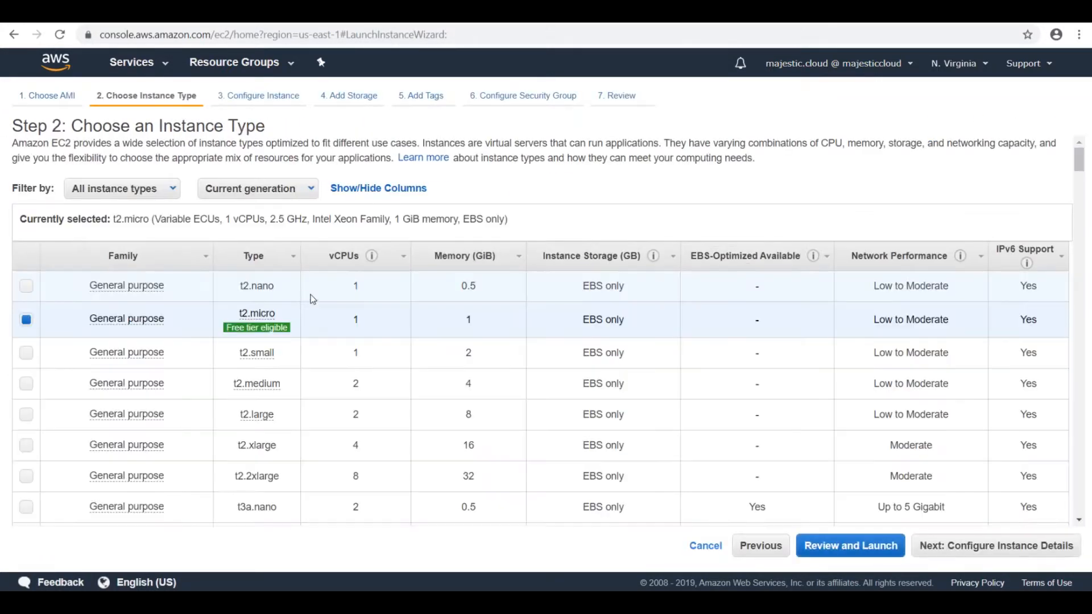
{"action": "left_click", "coordinate": [1009, 558]}
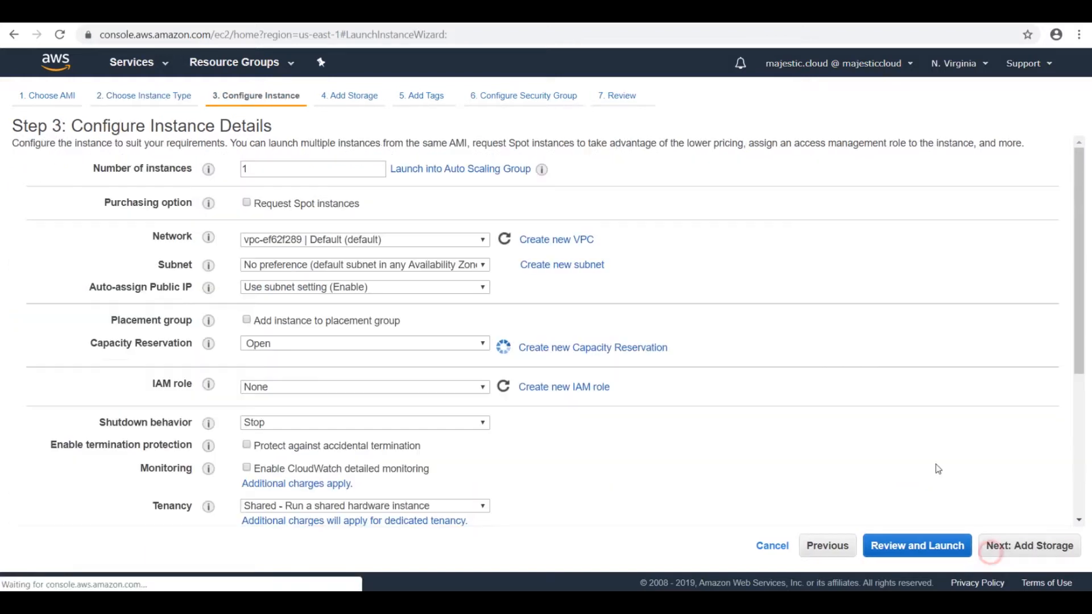
{"action": "left_click", "coordinate": [287, 238]}
{"action": "left_click", "coordinate": [285, 238]}
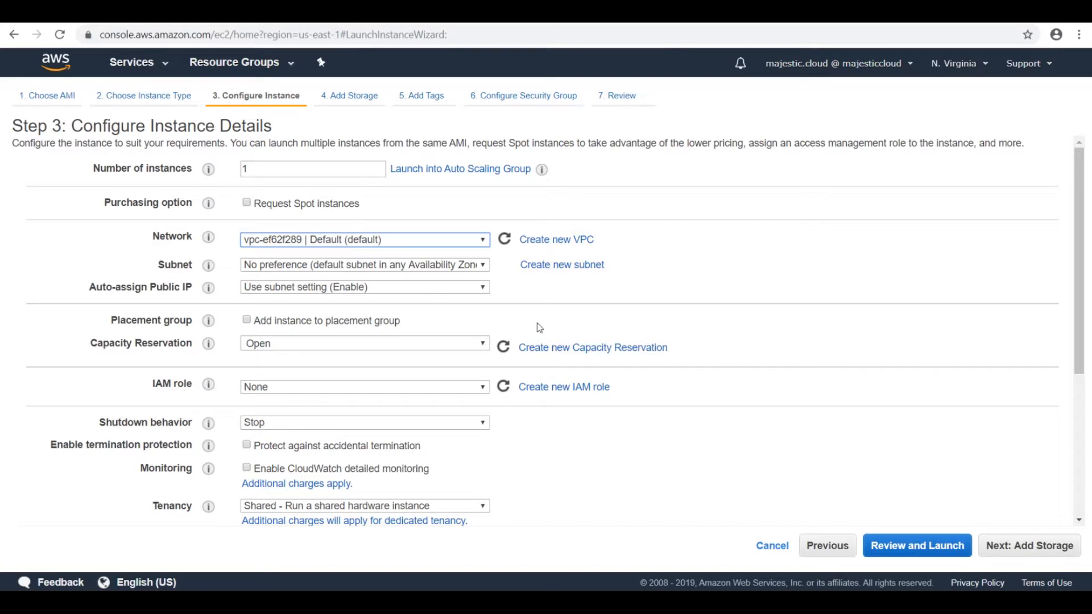
Step: Accept the instance's preset storage and tags, and assign the existing default security group
{"action": "left_click", "coordinate": [1041, 556]}
{"action": "left_click", "coordinate": [1036, 548]}
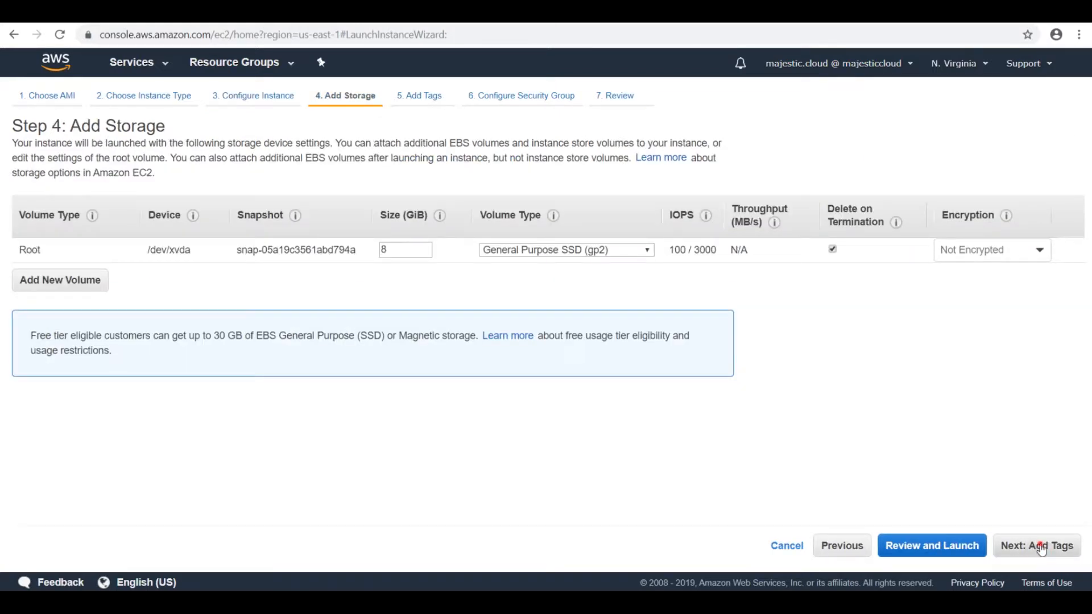
{"action": "left_click", "coordinate": [986, 551]}
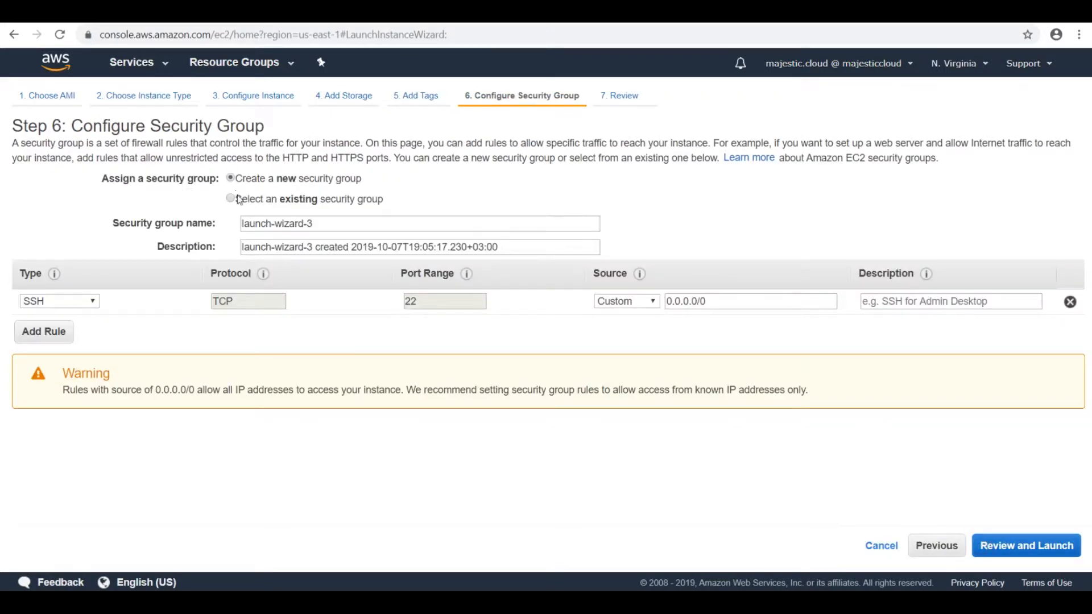
{"action": "left_click", "coordinate": [229, 199]}
{"action": "left_click", "coordinate": [88, 257]}
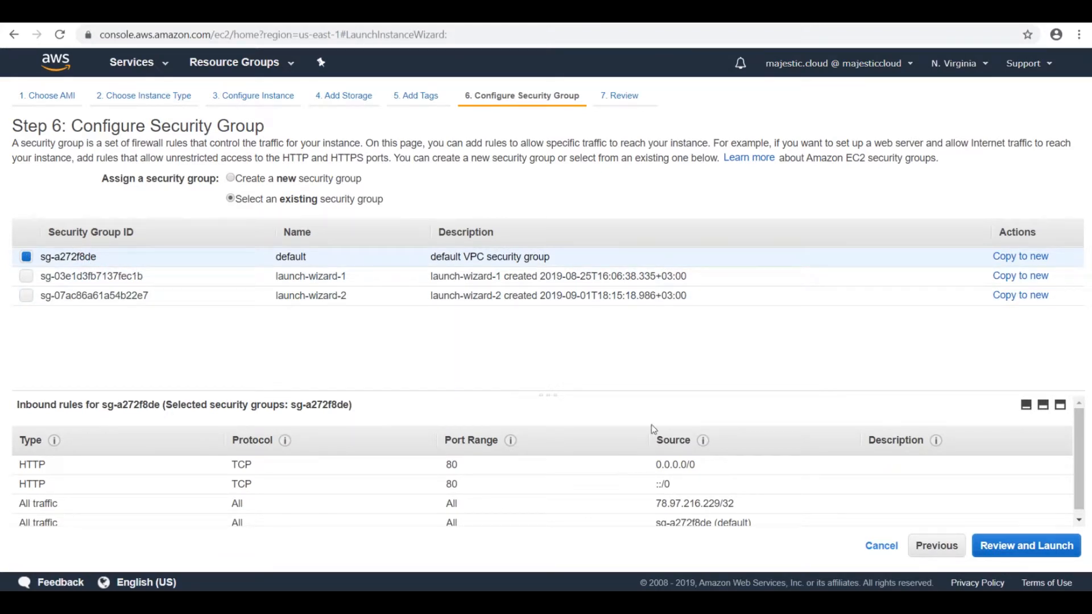
Step: Review and launch the instance with the existing MajesticCloud1 key pair, acknowledging access to its private key file, and show the instances list
{"action": "left_click", "coordinate": [1032, 550]}
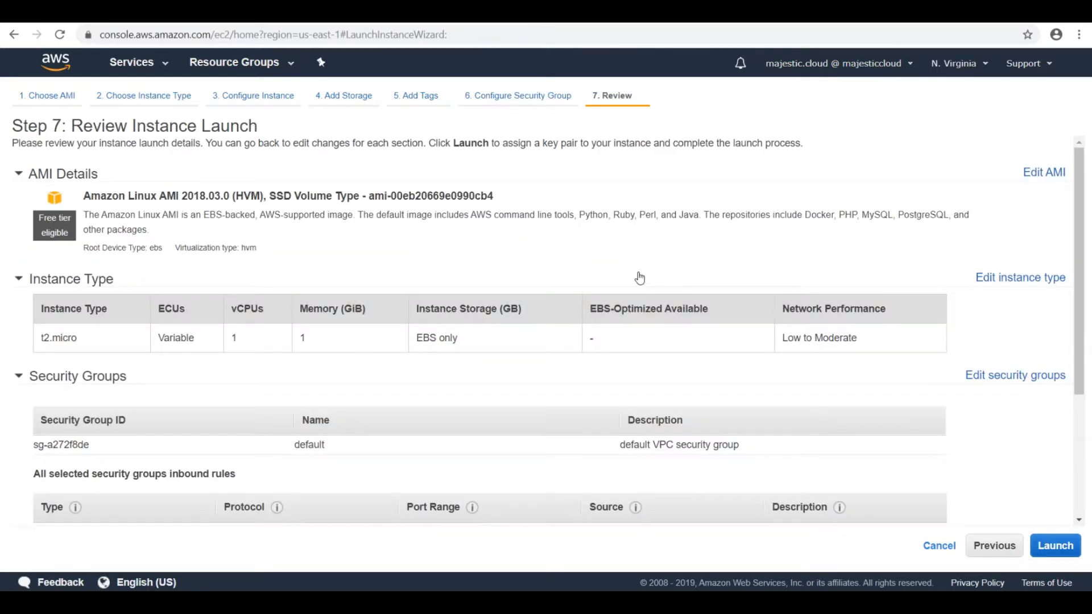
{"action": "scroll", "coordinate": [796, 318], "scroll_direction": "down", "scroll_amount": 4}
{"action": "left_click", "coordinate": [1064, 553]}
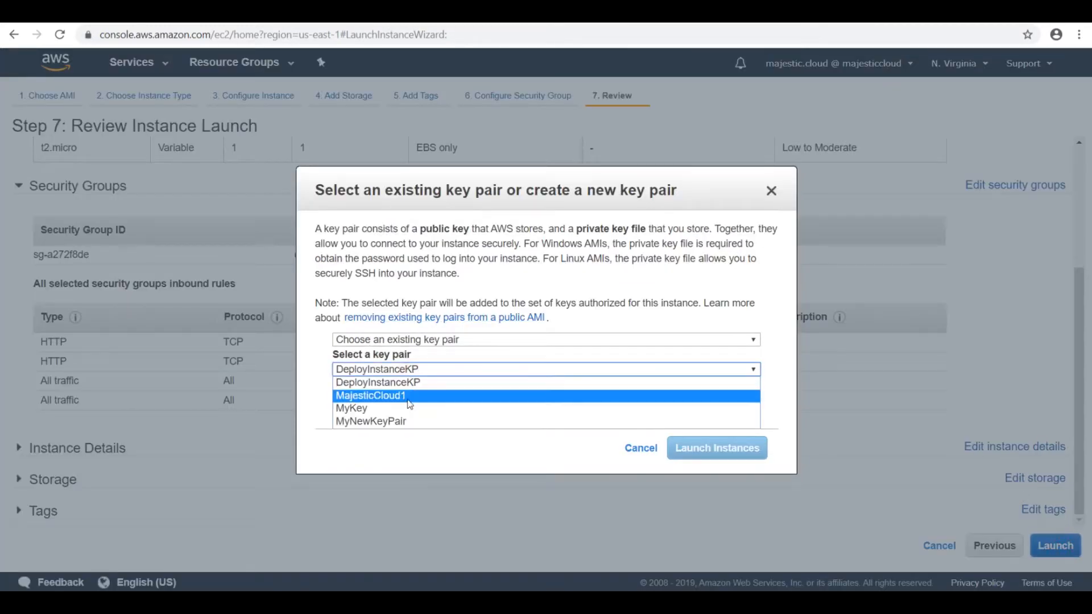
{"action": "left_click", "coordinate": [407, 396]}
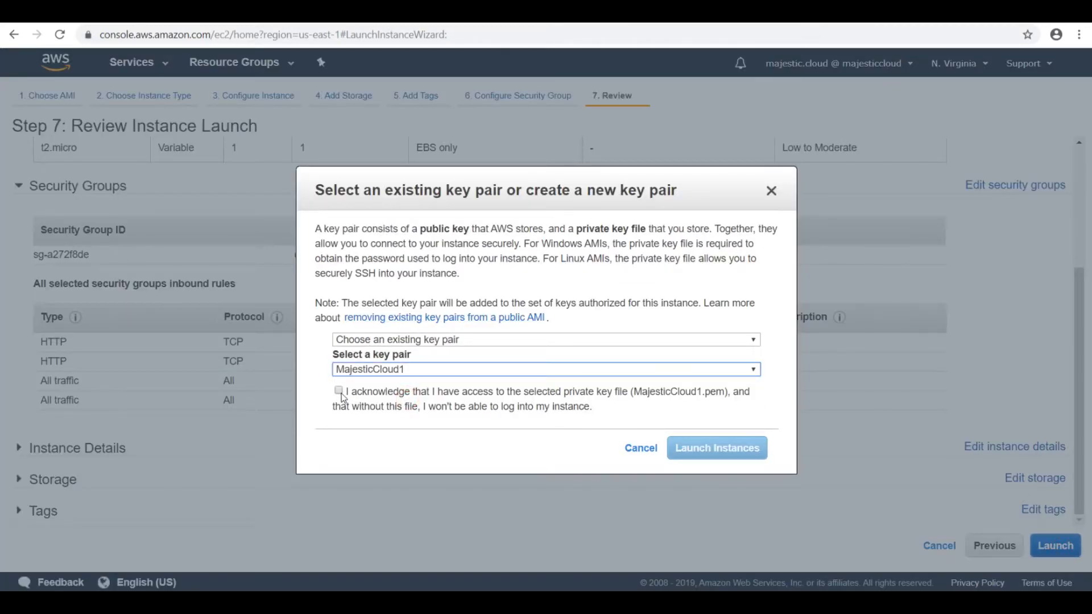
{"action": "left_click", "coordinate": [339, 392]}
{"action": "left_click", "coordinate": [689, 450]}
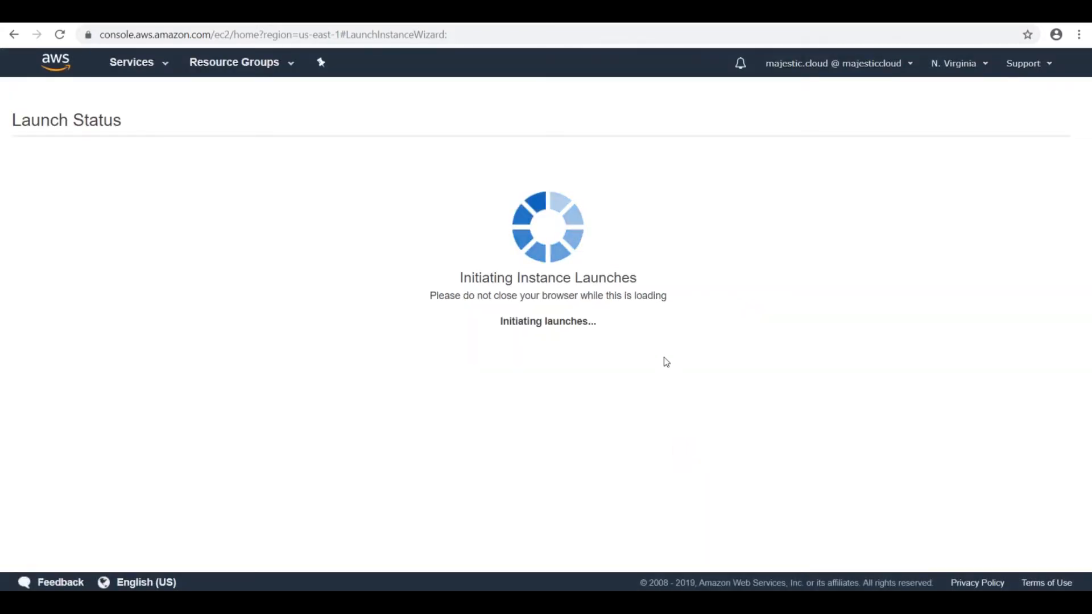
{"action": "scroll", "coordinate": [1031, 552], "scroll_direction": "down", "scroll_amount": 1}
{"action": "left_click", "coordinate": [1027, 555]}
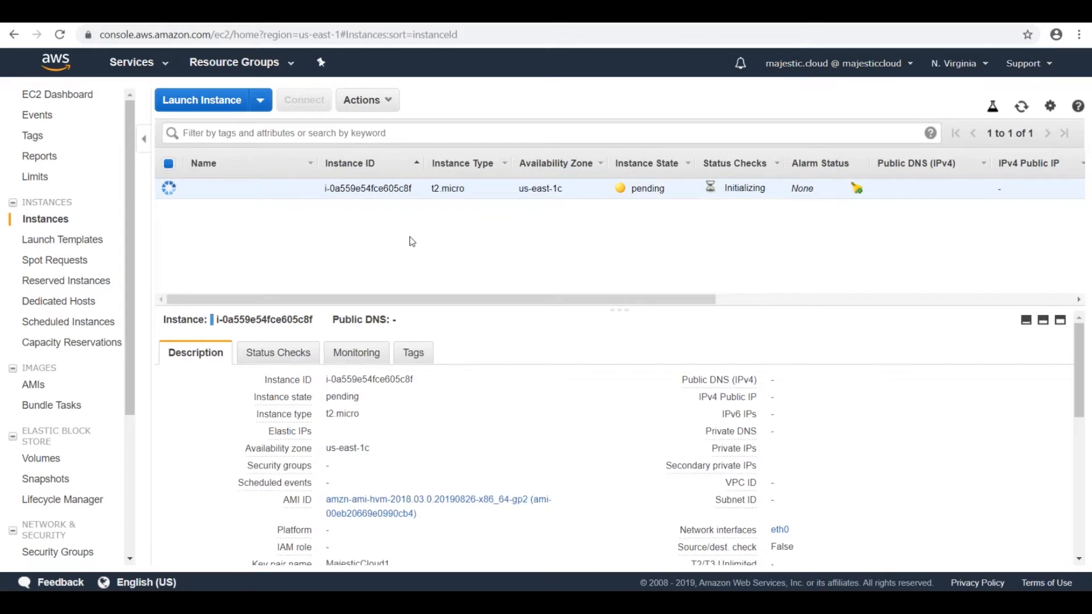
Step: Set up a new t2.micro instance from the Amazon Linux AMI 2018.03.0 in SecondVPC's PrivateSubnet, keeping the preset storage and tags
{"action": "left_click", "coordinate": [201, 98]}
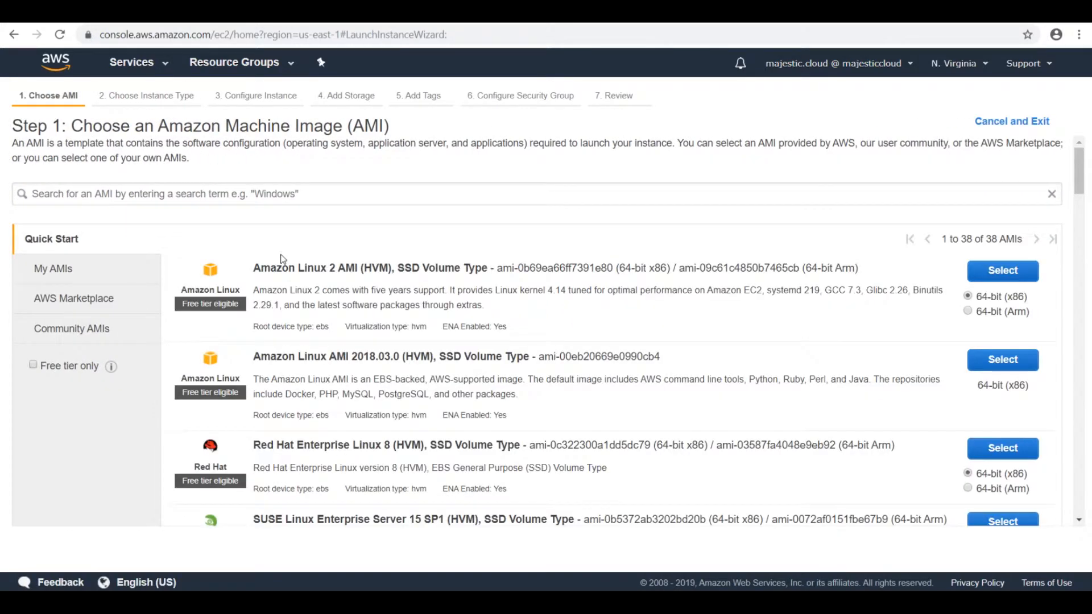
{"action": "left_click", "coordinate": [1002, 360]}
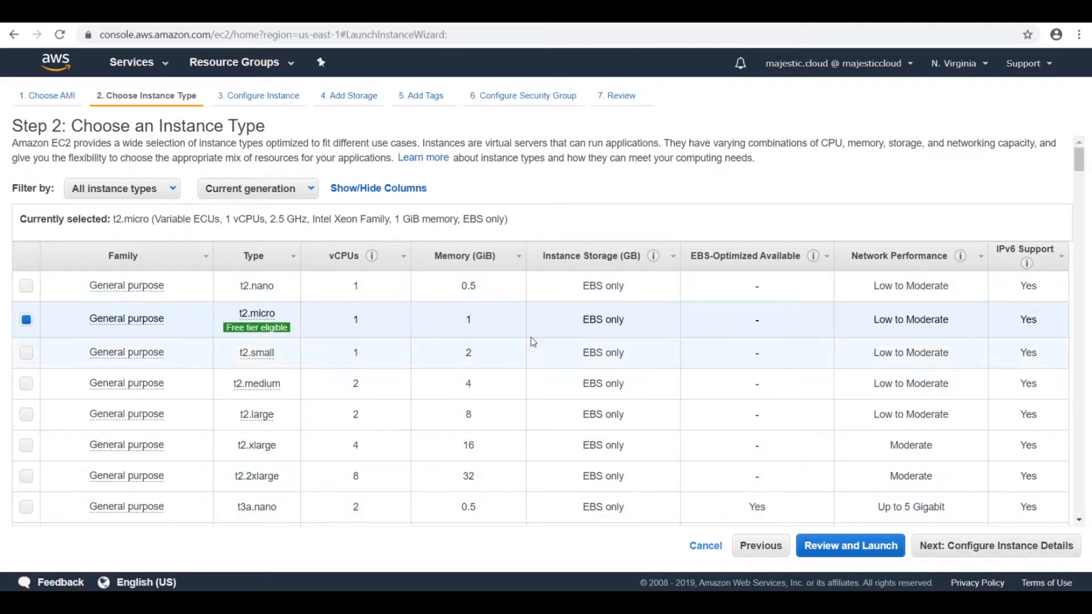
{"action": "left_click", "coordinate": [1018, 546]}
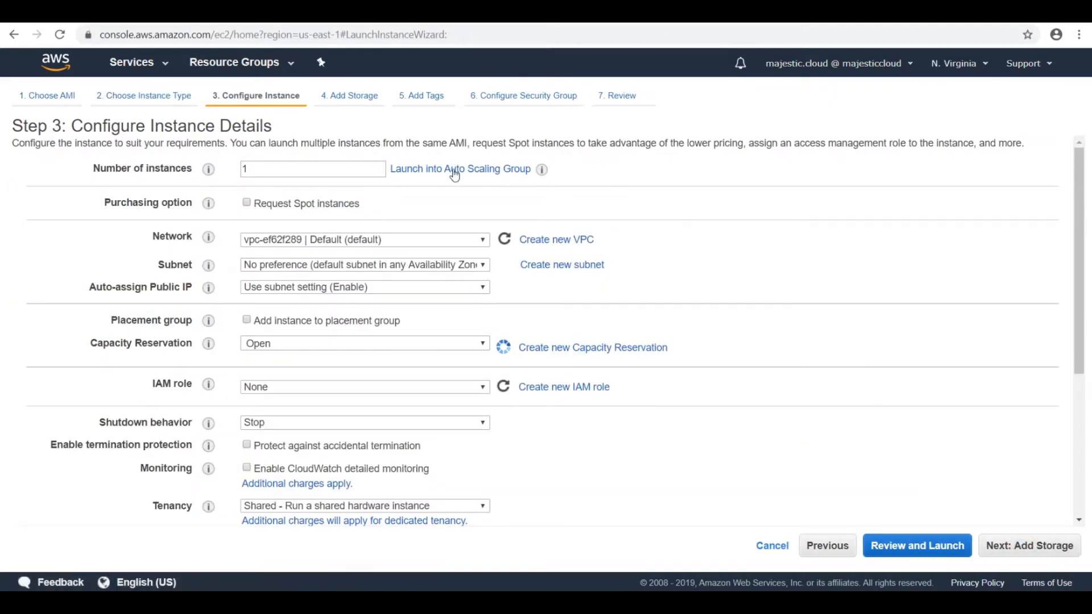
{"action": "left_click", "coordinate": [370, 242]}
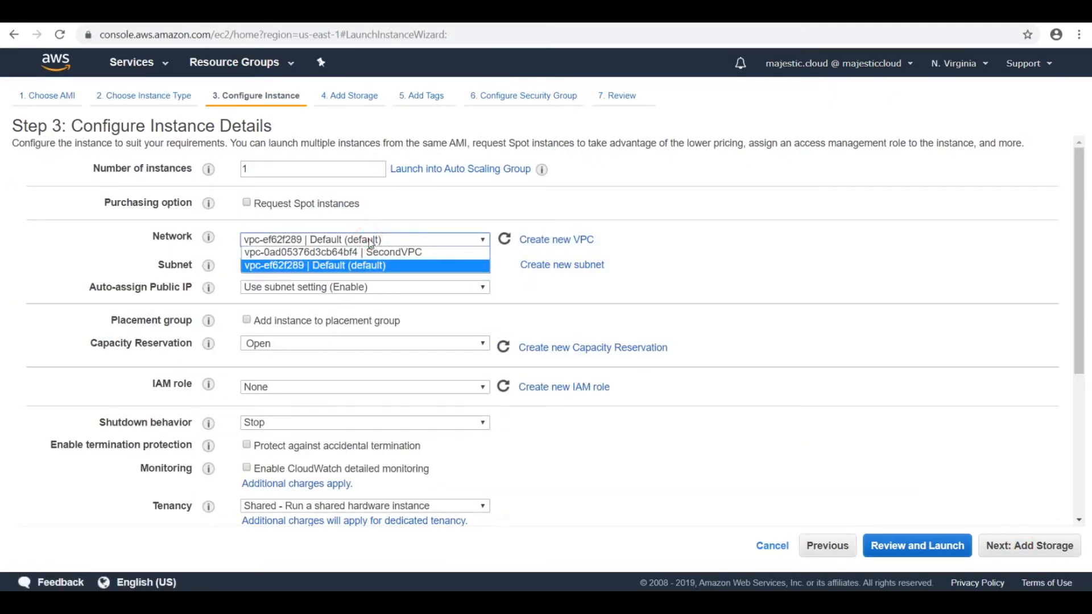
{"action": "left_click", "coordinate": [375, 253]}
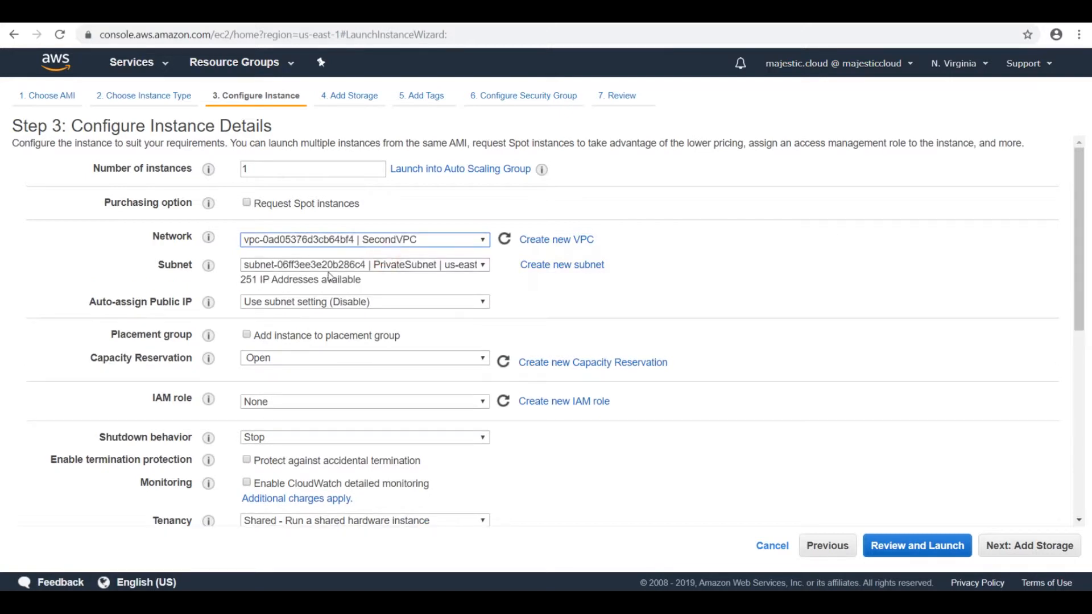
{"action": "left_click", "coordinate": [1035, 547]}
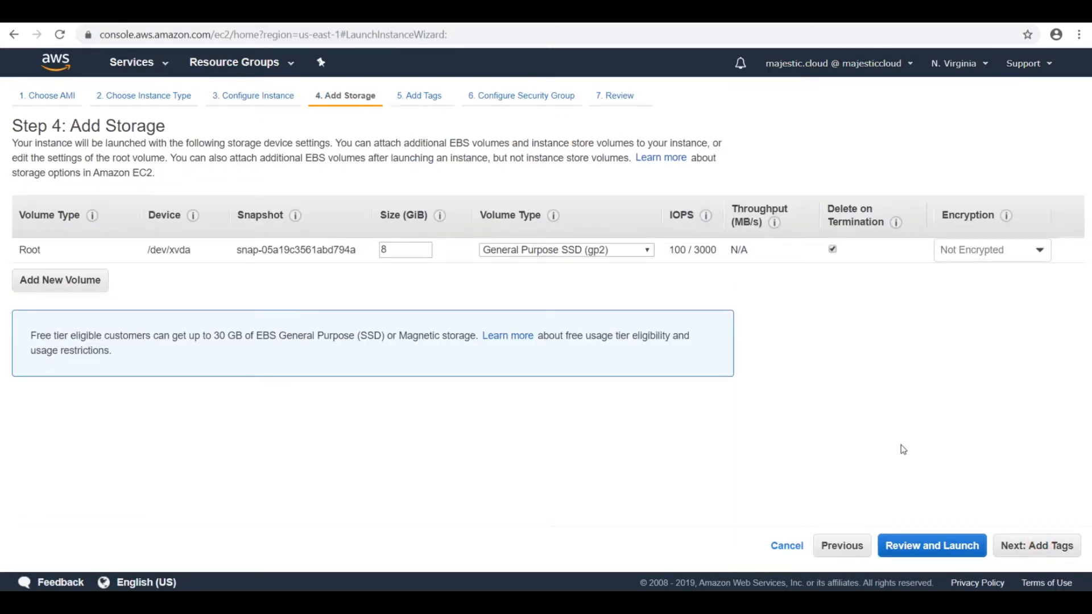
{"action": "left_click", "coordinate": [1019, 554]}
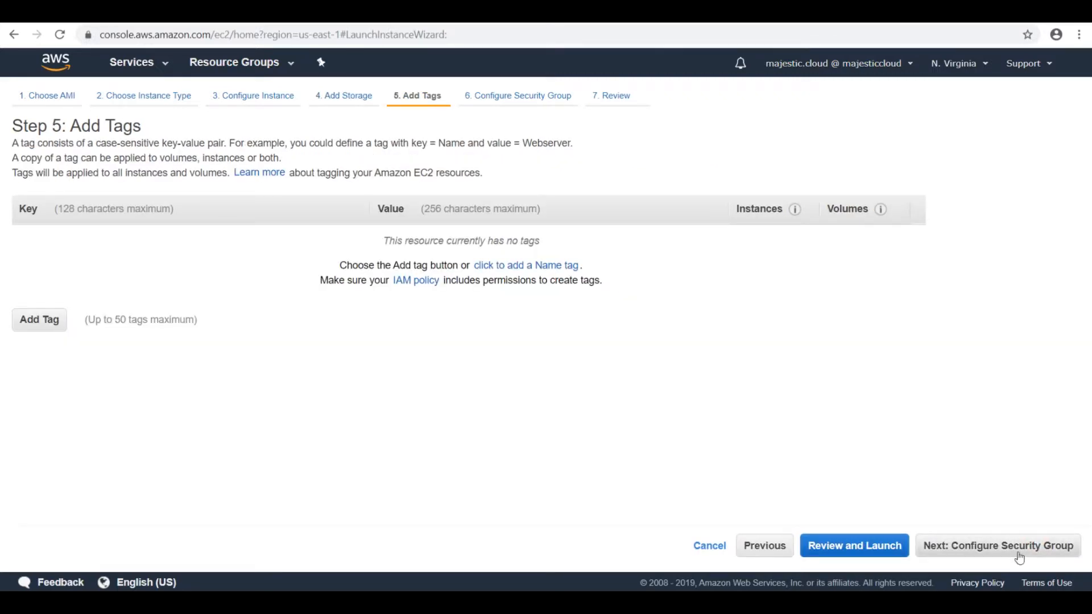
{"action": "left_click", "coordinate": [1020, 555]}
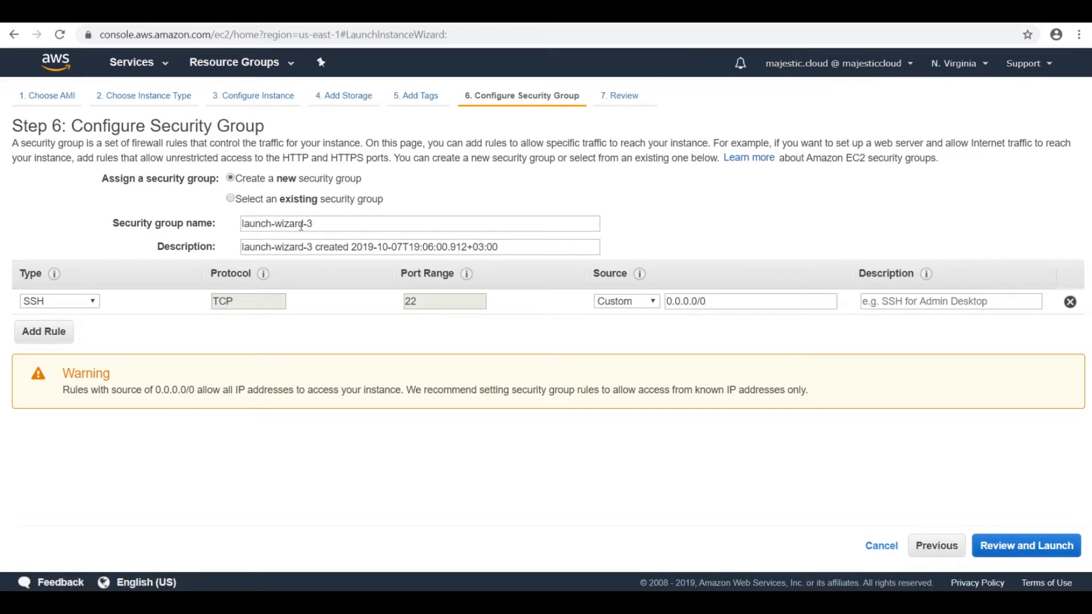
Step: Name the instance's new security group SecurityGroupForPrivateInstance, keeping its preset description and SSH rule
{"action": "triple_click", "coordinate": [341, 222]}
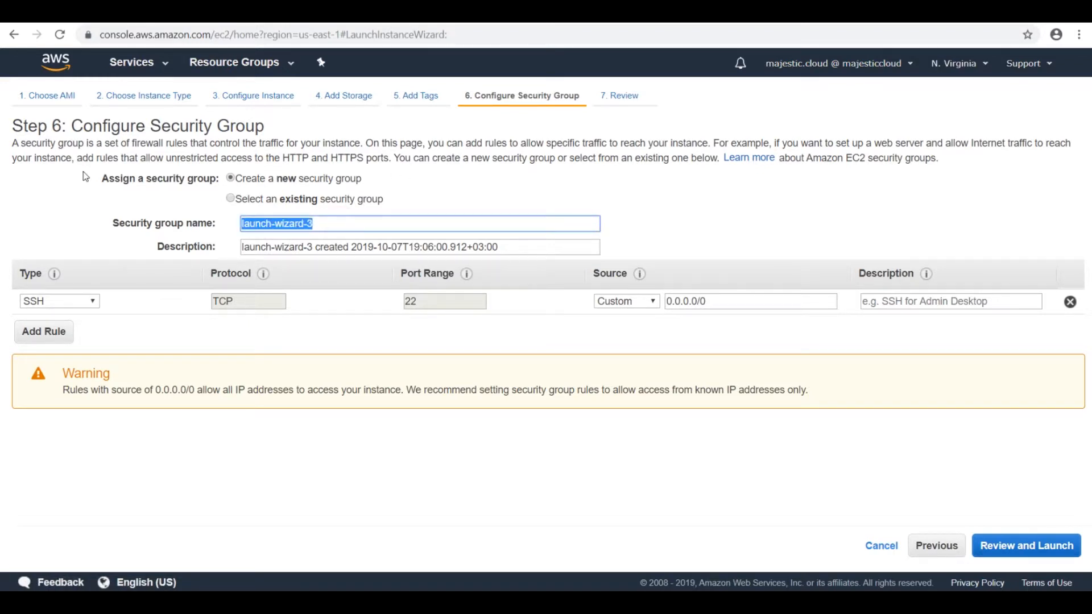
{"action": "type", "text": "Secur"}
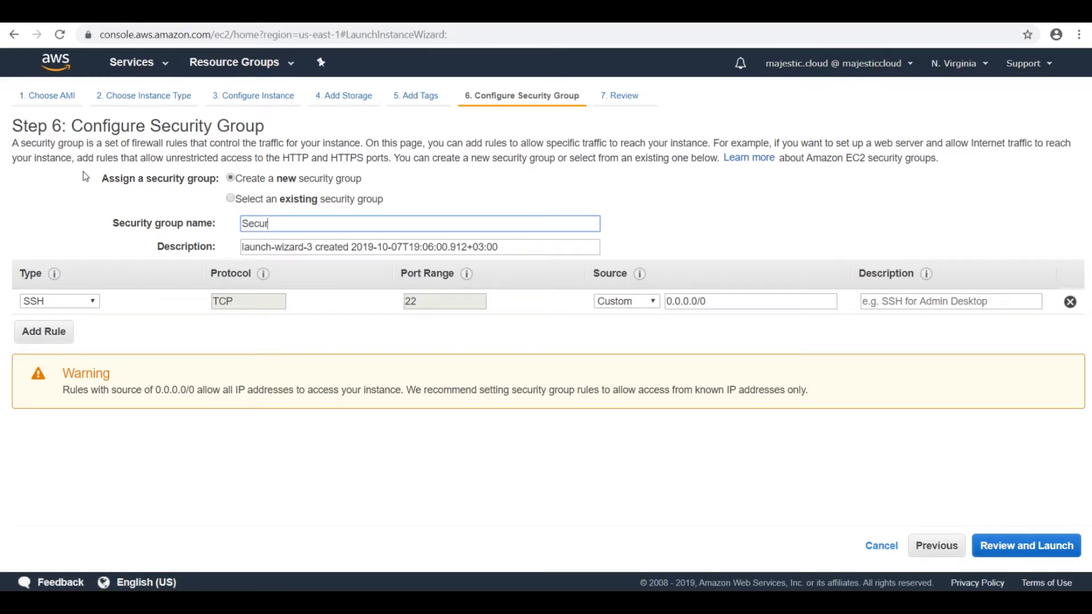
{"action": "type", "text": "rityGroupG"}
{"action": "type", "text": "o"}
{"action": "key", "text": "BackSpace"}
{"action": "key", "text": "BackSpace"}
{"action": "type", "text": "ForPrivate"}
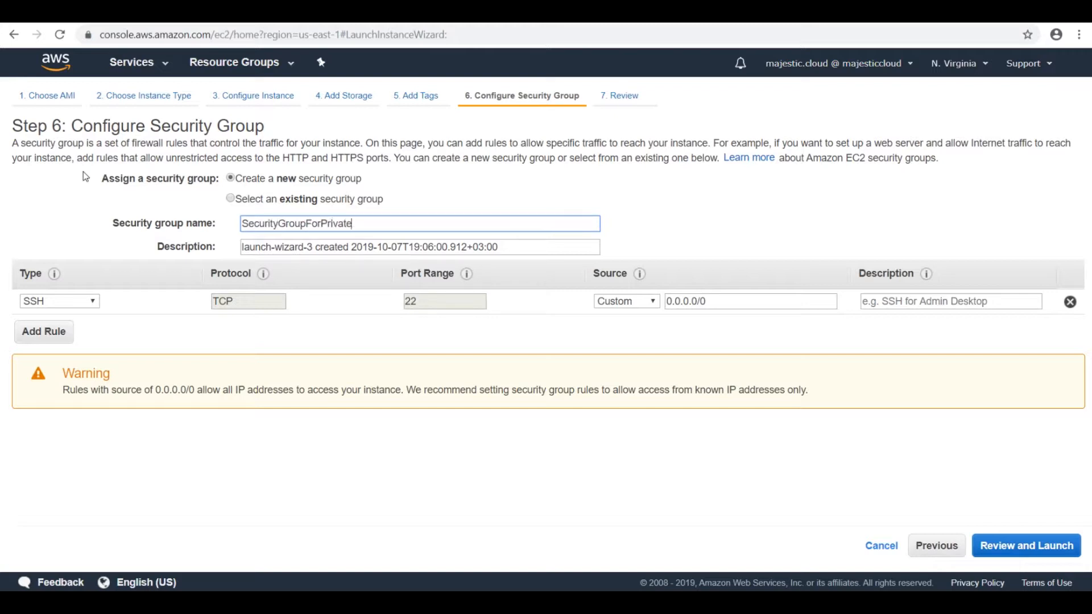
{"action": "type", "text": "Instance"}
{"action": "left_click", "coordinate": [503, 408]}
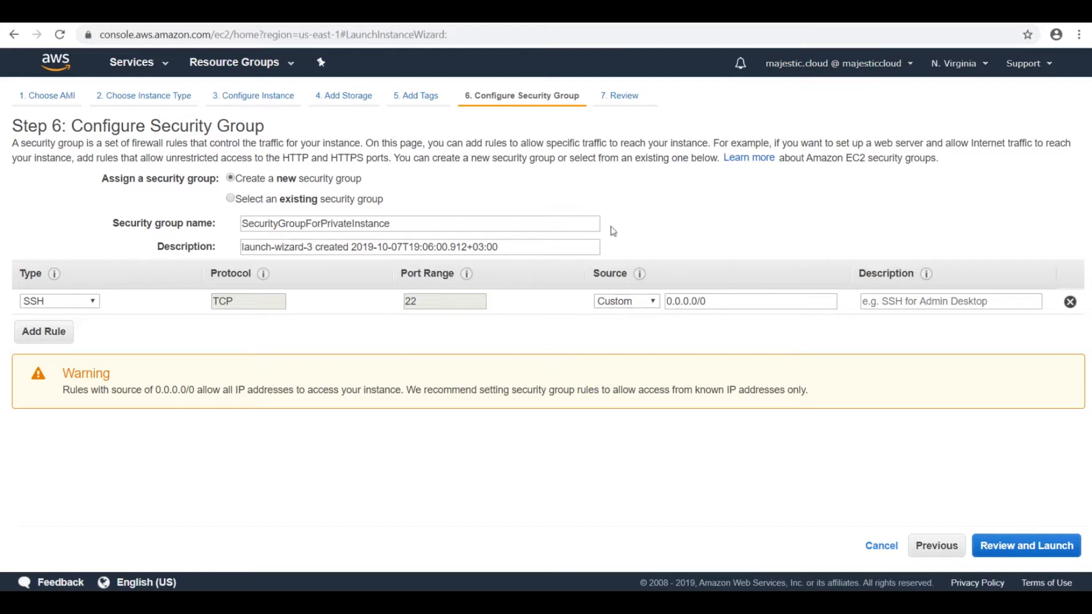
Step: Review and launch the private instance with the existing MajesticCloud1 key pair, acknowledging access to its key file, and show the instances list
{"action": "left_click", "coordinate": [1007, 550]}
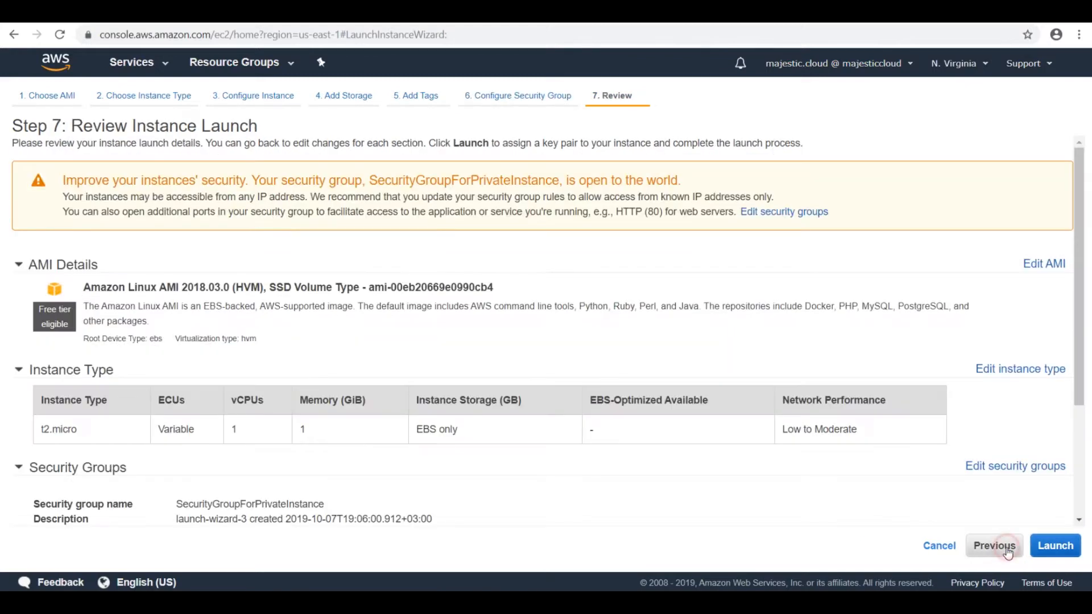
{"action": "left_click", "coordinate": [1045, 548]}
{"action": "left_click", "coordinate": [404, 339]}
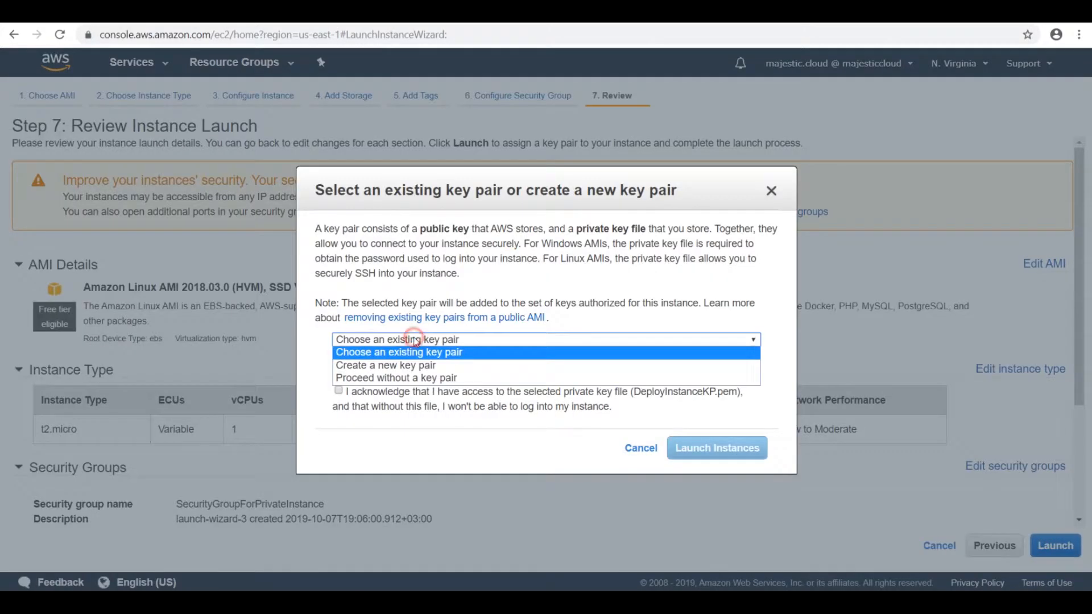
{"action": "left_click", "coordinate": [418, 352]}
{"action": "left_click", "coordinate": [387, 369]}
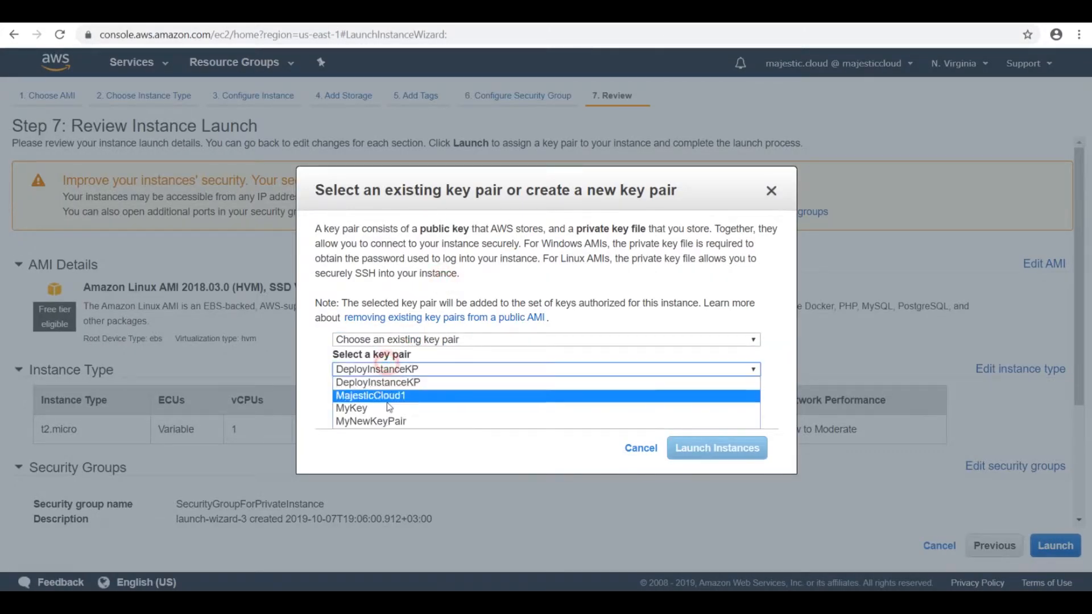
{"action": "left_click", "coordinate": [390, 396]}
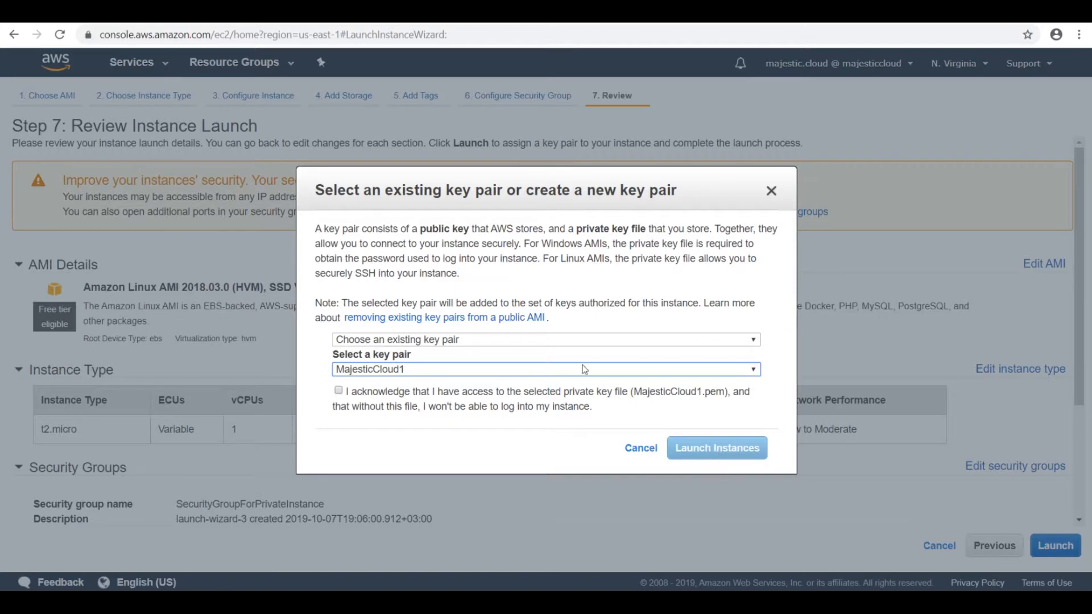
{"action": "left_click", "coordinate": [339, 390]}
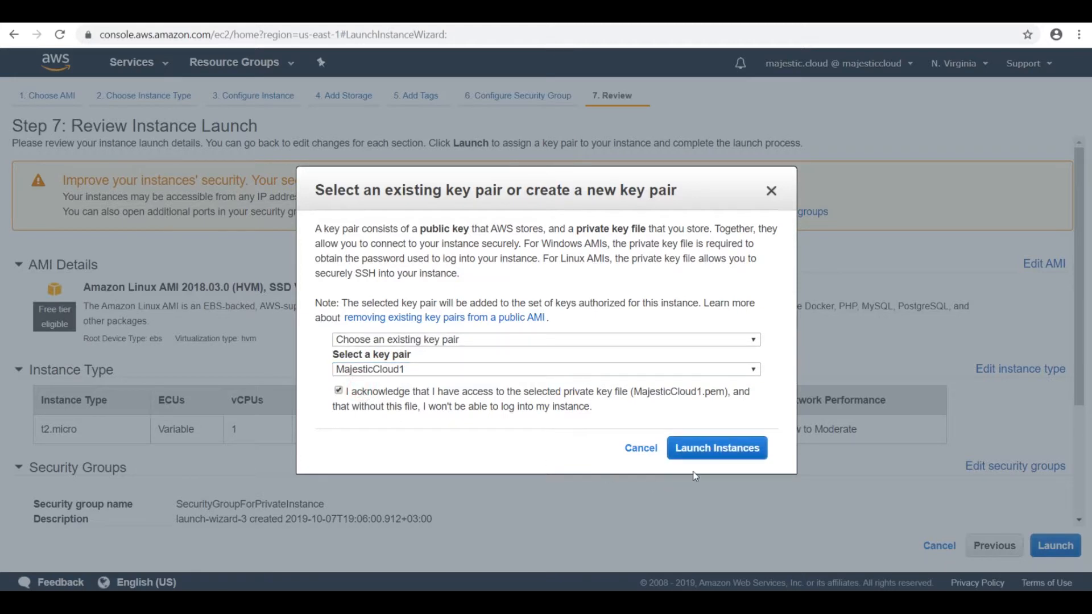
{"action": "left_click", "coordinate": [727, 457]}
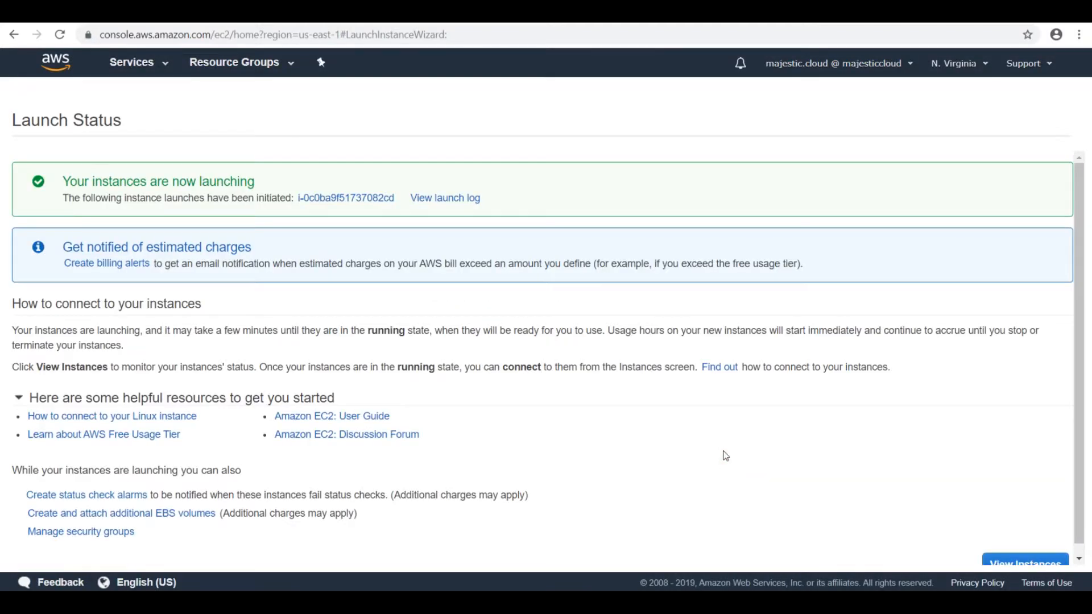
{"action": "left_click", "coordinate": [1013, 562]}
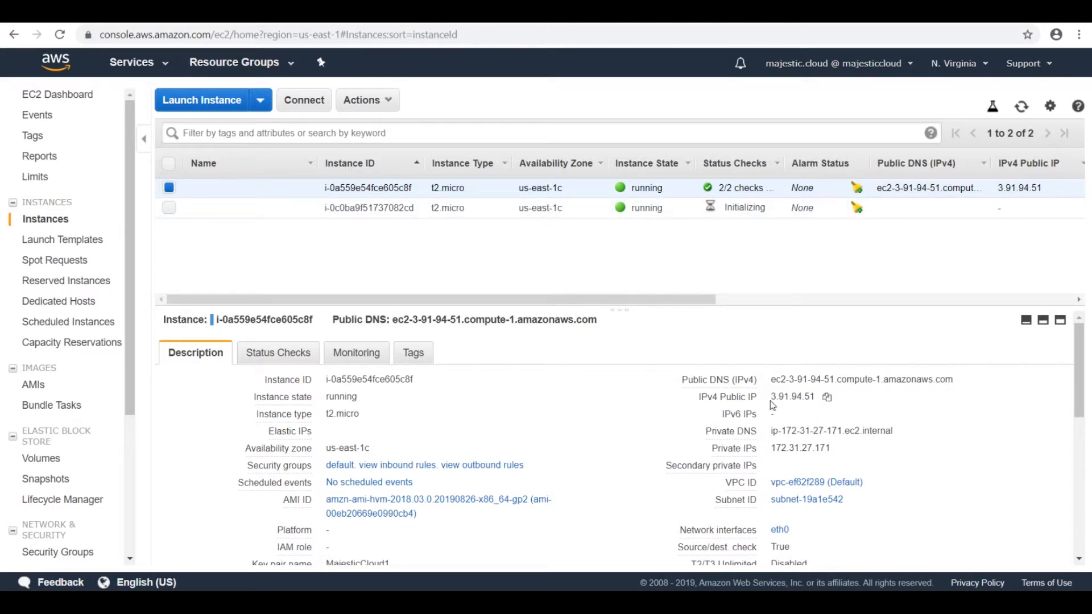
Step: Examine the IP addresses of the Default VPC instance, and select the SecondVPC instance to check its addresses, VPC and subnet
{"action": "left_click", "coordinate": [827, 397]}
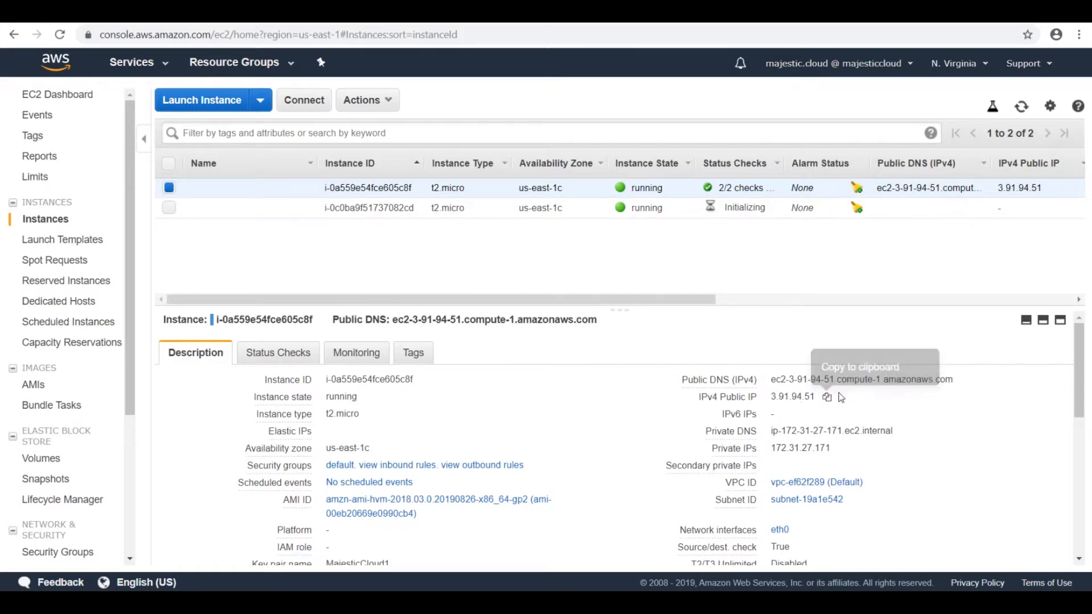
{"action": "left_click", "coordinate": [843, 448]}
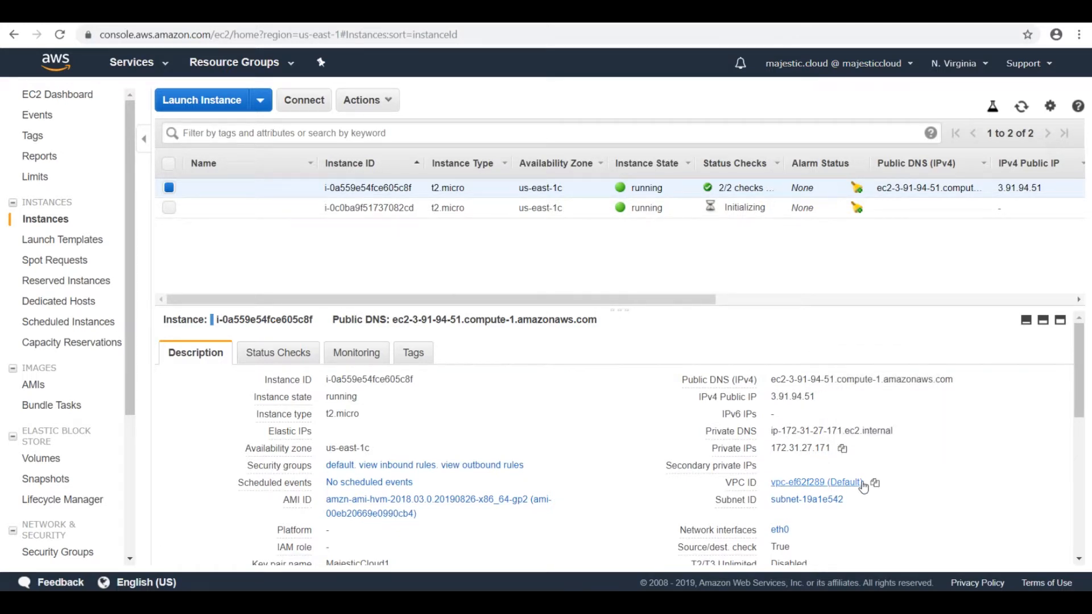
{"action": "left_click", "coordinate": [479, 207]}
{"action": "mouse_move", "coordinate": [734, 496]}
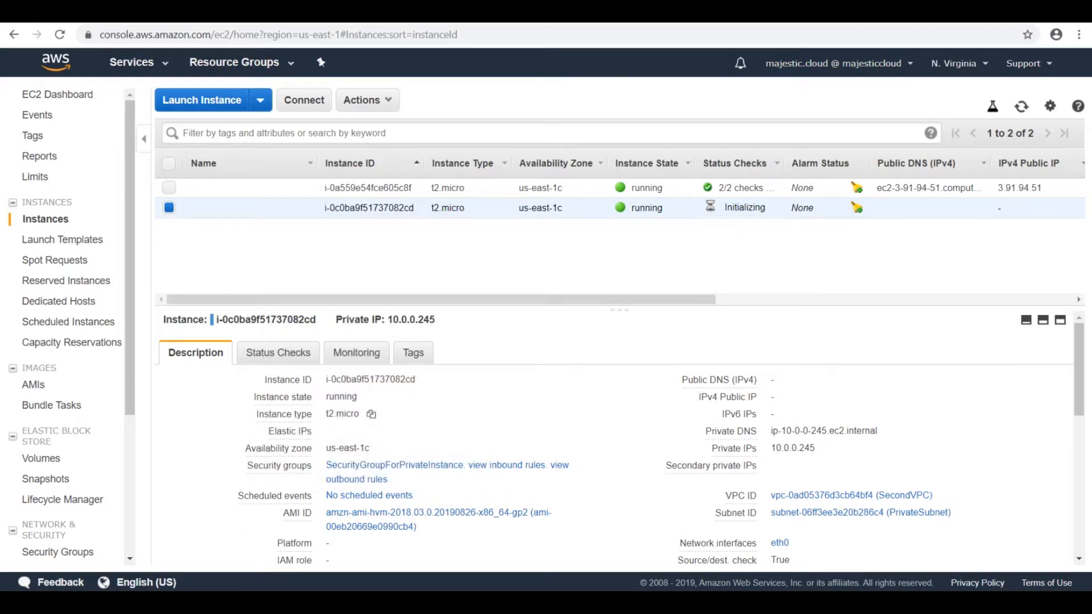
Step: Copy the public IPv4 address of the Default VPC instance and switch to the MINGW64 terminal
{"action": "mouse_move", "coordinate": [248, 603]}
{"action": "left_click", "coordinate": [249, 603]}
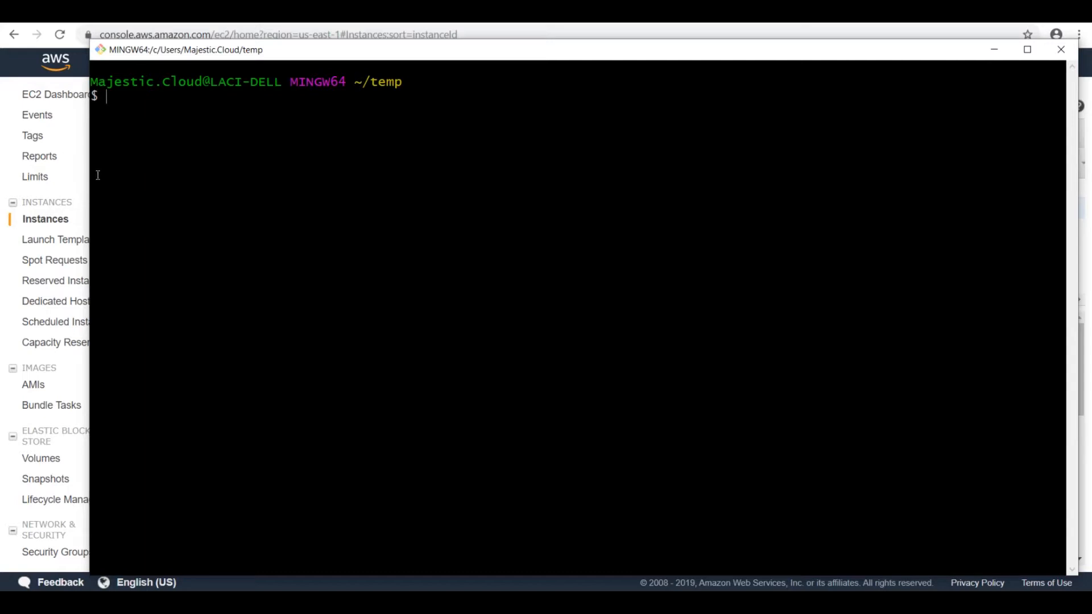
{"action": "key", "text": "alt+Tab"}
{"action": "left_click", "coordinate": [938, 187]}
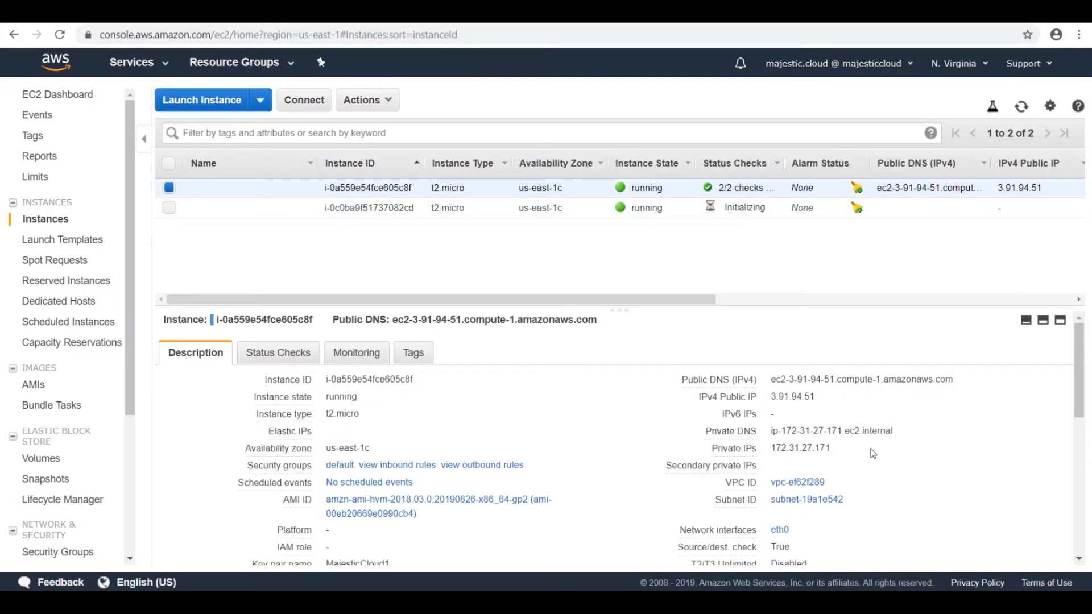
{"action": "left_click", "coordinate": [826, 398]}
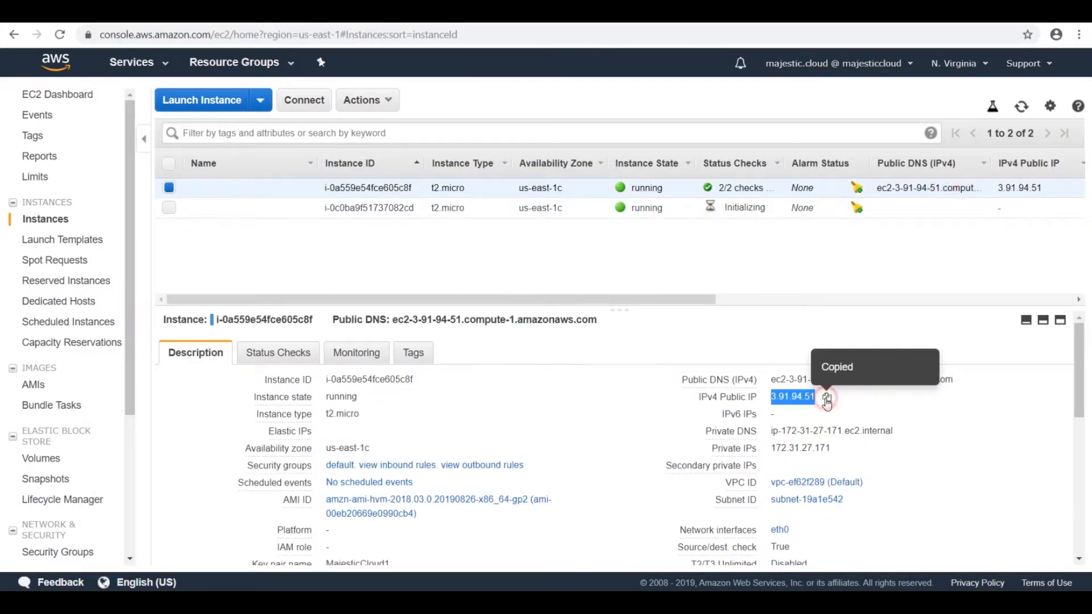
{"action": "key", "text": "alt+Tab"}
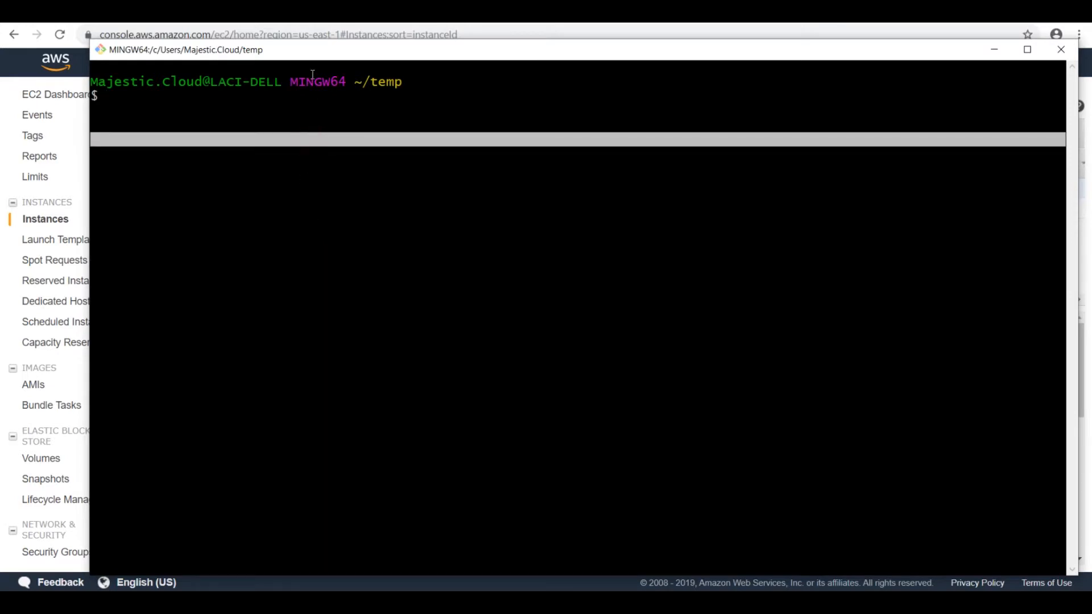
{"action": "left_click", "coordinate": [334, 97]}
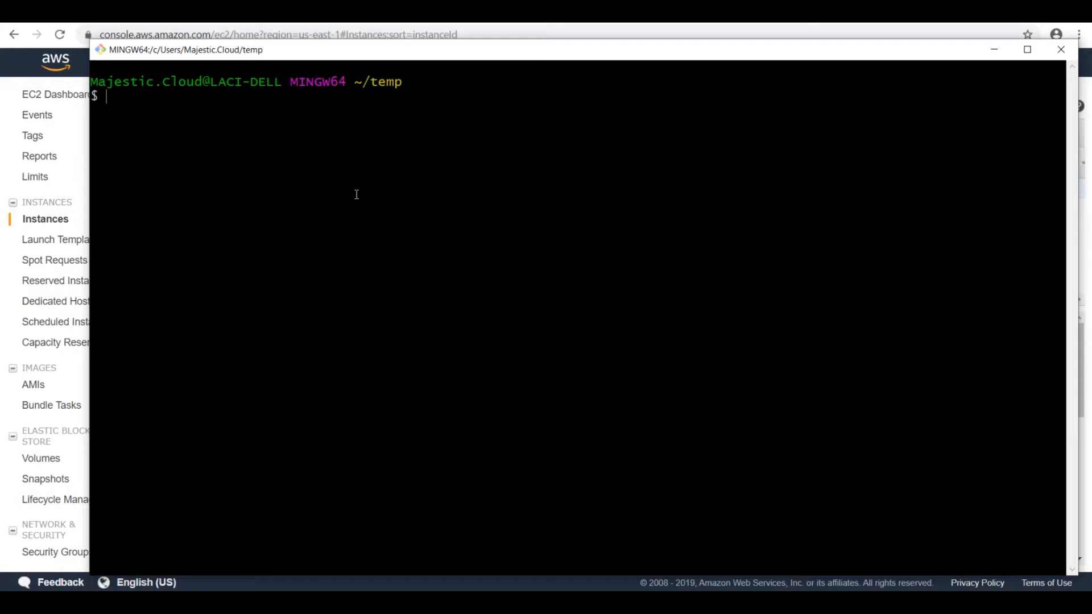
Step: Start a shell with ssh-agent bash and add the MajesticCloud1.pem key to it with ssh-add
{"action": "type", "text": "ssh-agent bash"}
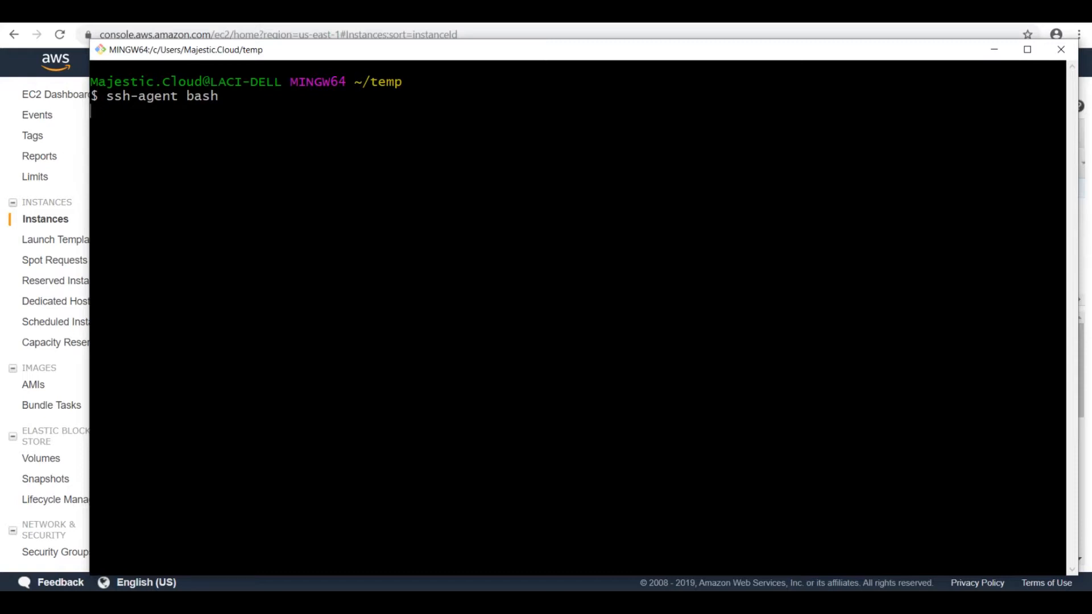
{"action": "type", "text": "sh"}
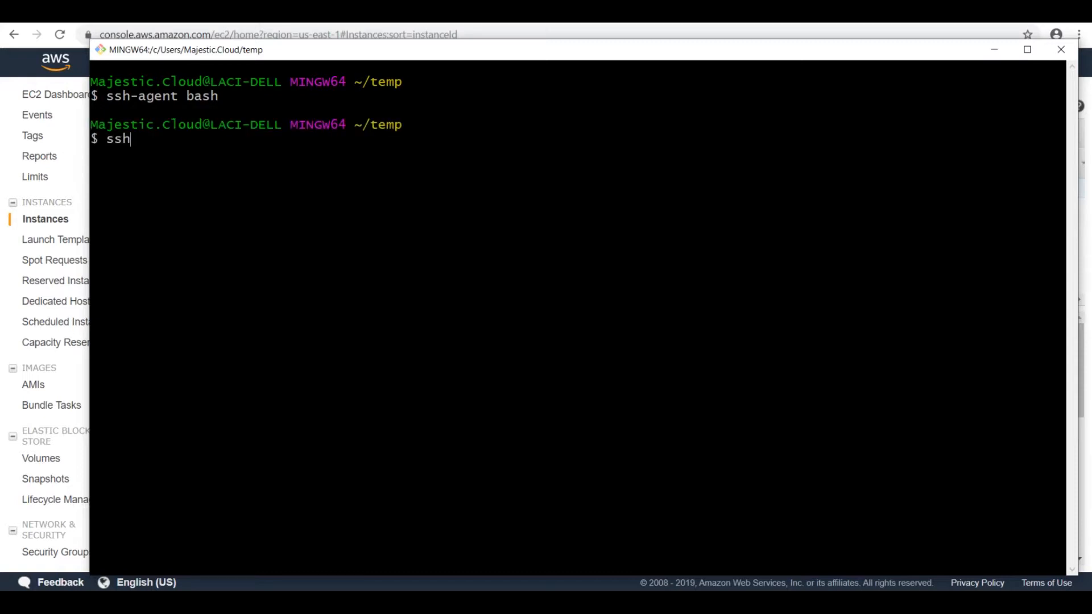
{"action": "type", "text": "-add Ma"}
{"action": "key", "text": "Tab"}
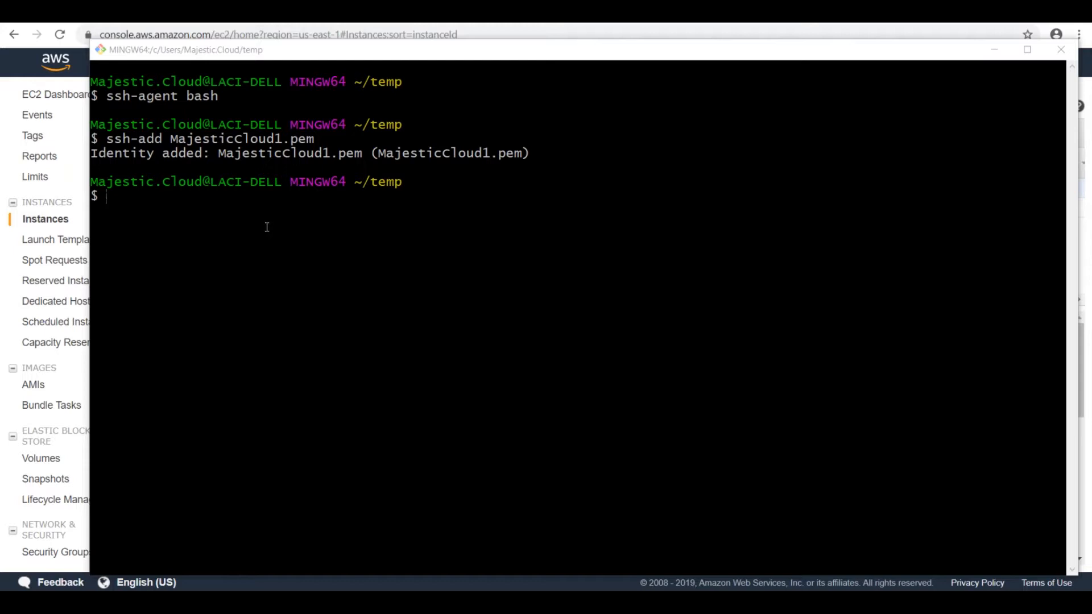
{"action": "left_click", "coordinate": [293, 243]}
{"action": "type", "text": "ssh"}
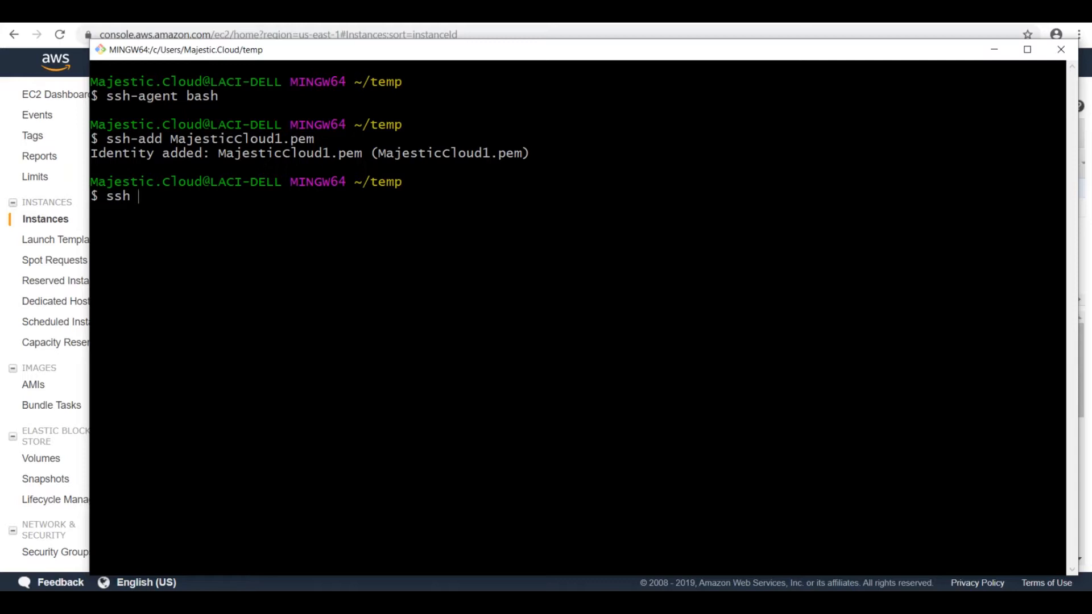
{"action": "type", "text": " -A ec2-user@"}
{"action": "right_click", "coordinate": [295, 236]}
{"action": "left_click", "coordinate": [349, 246]}
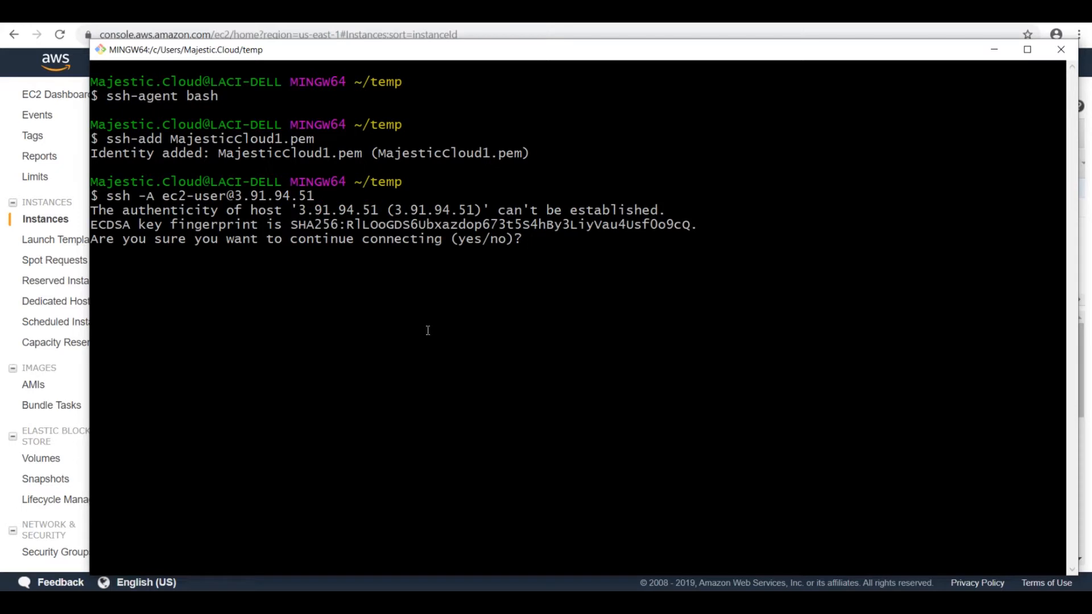
{"action": "type", "text": "yes"}
{"action": "key", "text": "Return"}
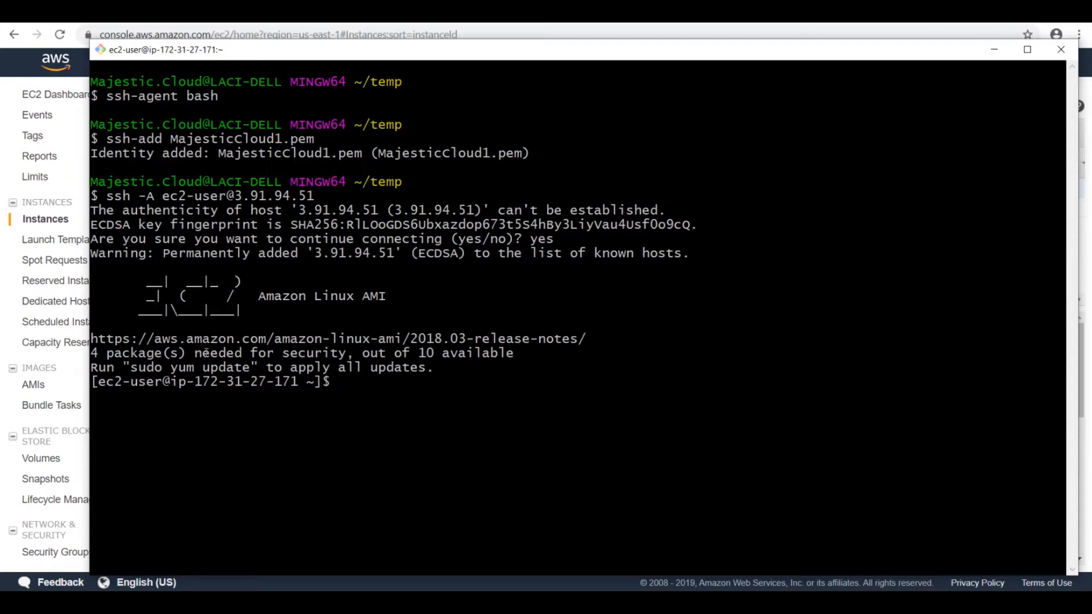
Step: Compare the private IP in the terminal prompt with the Default VPC instance's private and public IPs in the EC2 console
{"action": "left_click_drag", "start_coordinate": [195, 381], "coordinate": [294, 384]}
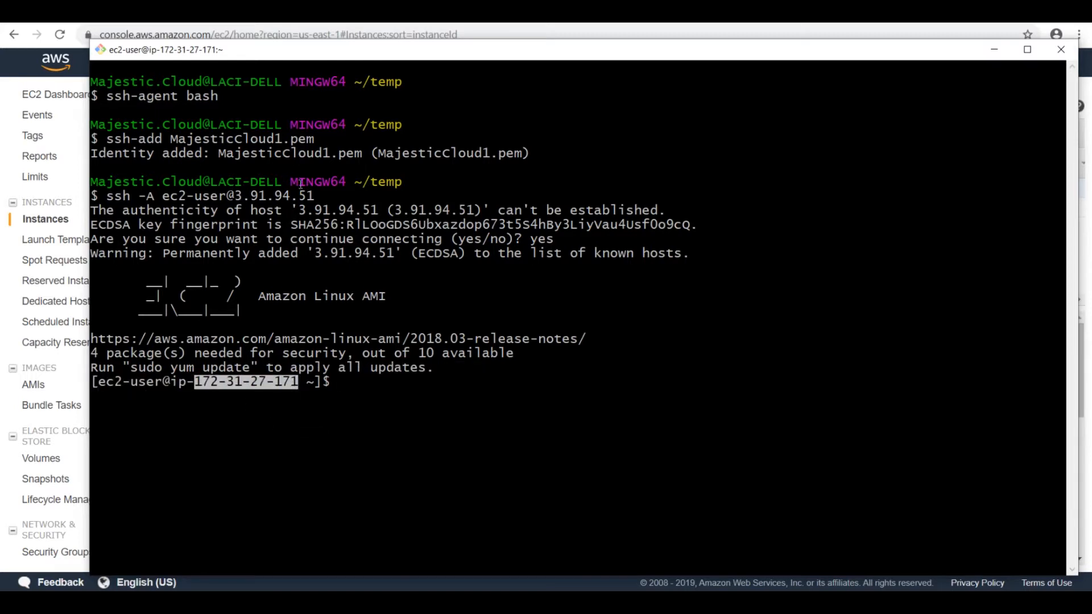
{"action": "key", "text": "alt+Tab"}
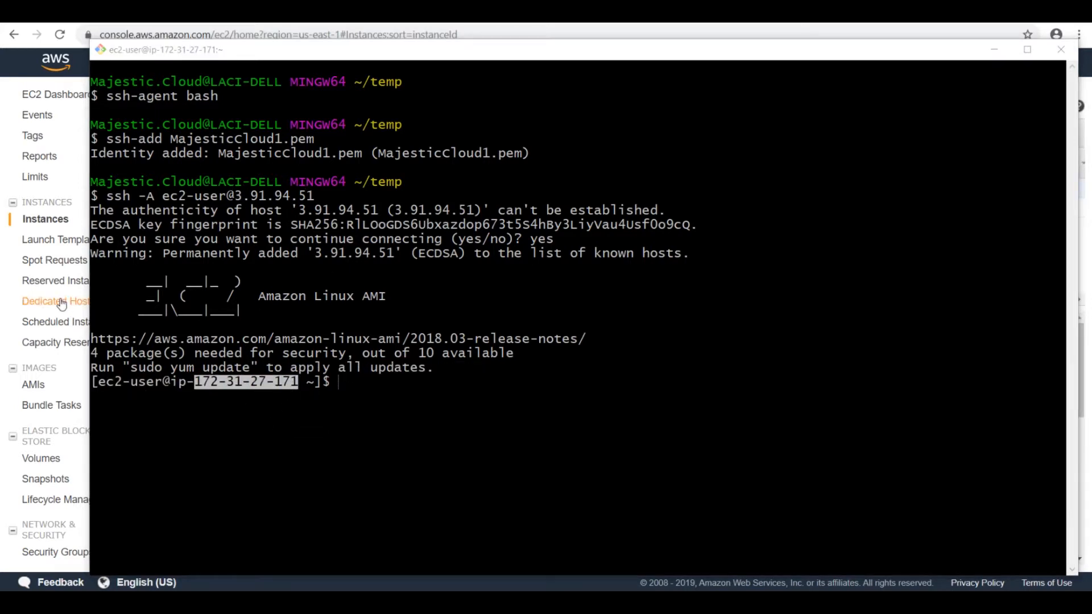
{"action": "left_click", "coordinate": [40, 221]}
{"action": "left_click_drag", "start_coordinate": [783, 448], "coordinate": [834, 454]}
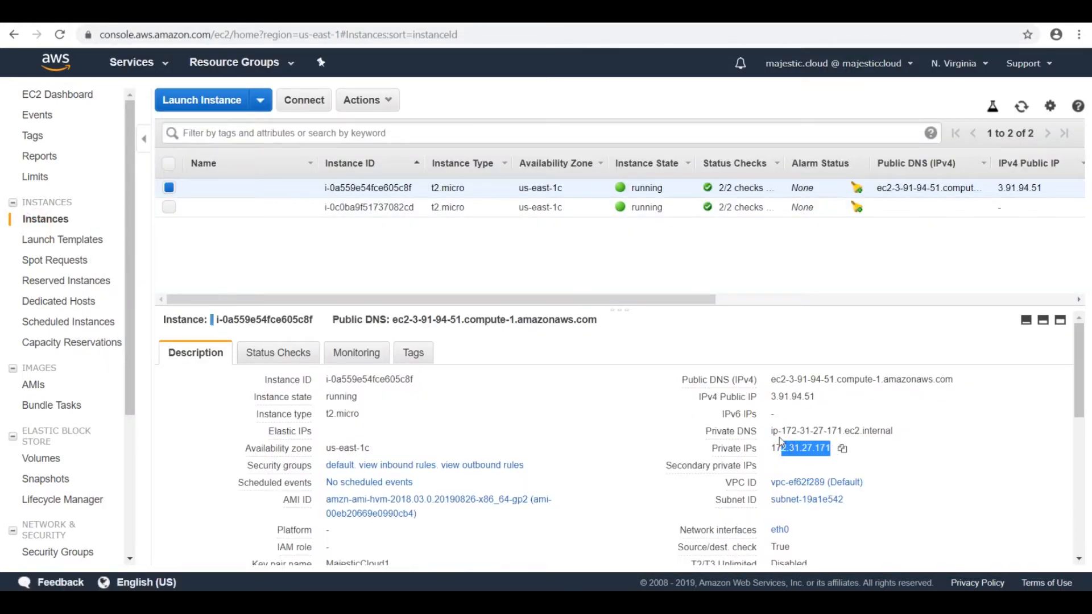
{"action": "left_click_drag", "start_coordinate": [778, 397], "coordinate": [802, 397]}
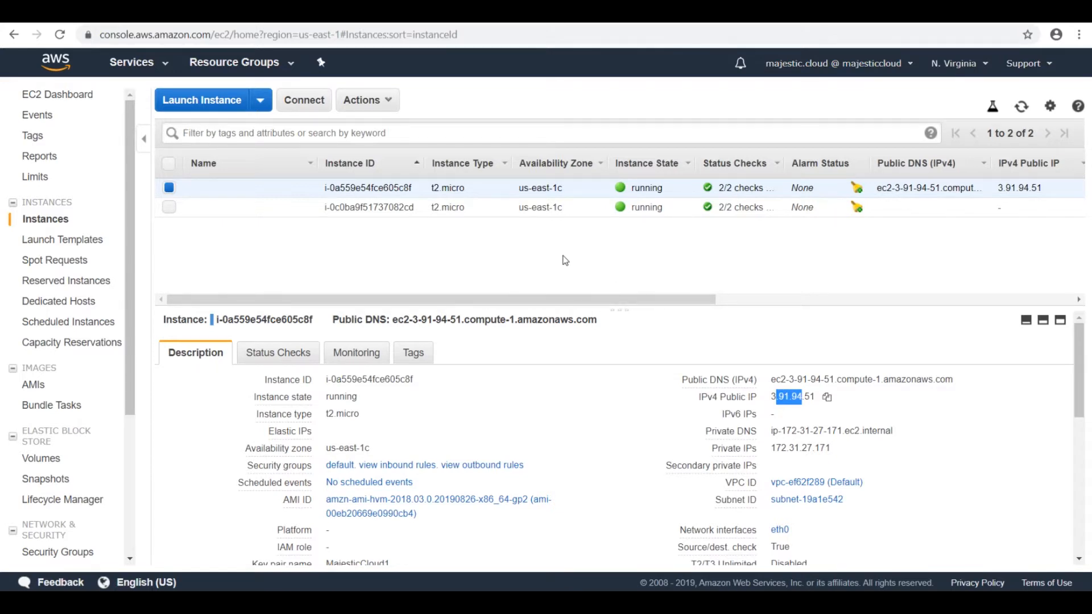
Step: Copy the private IP address of the SecondVPC instance and switch back to the MINGW64 terminal
{"action": "left_click", "coordinate": [791, 208]}
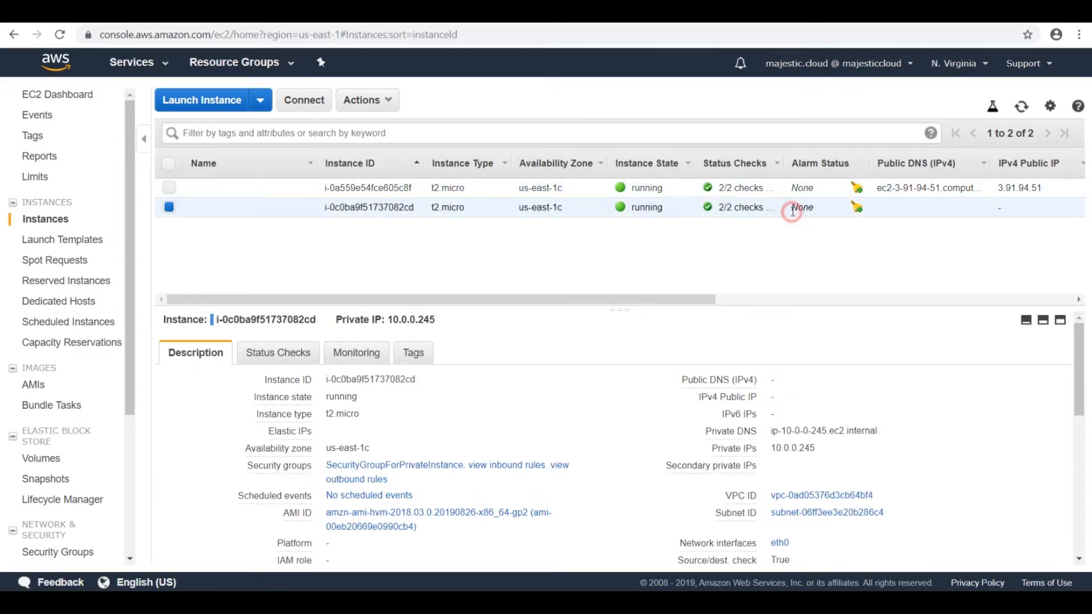
{"action": "left_click_drag", "start_coordinate": [771, 448], "coordinate": [816, 450]}
{"action": "left_click", "coordinate": [828, 451]}
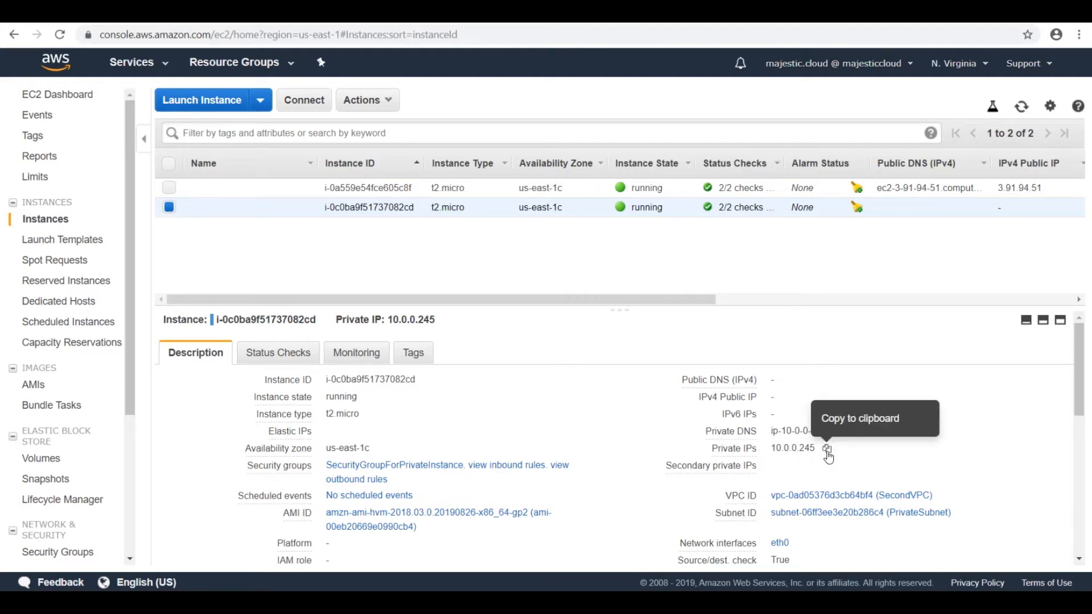
{"action": "left_click", "coordinate": [827, 452]}
{"action": "key", "text": "alt+Tab"}
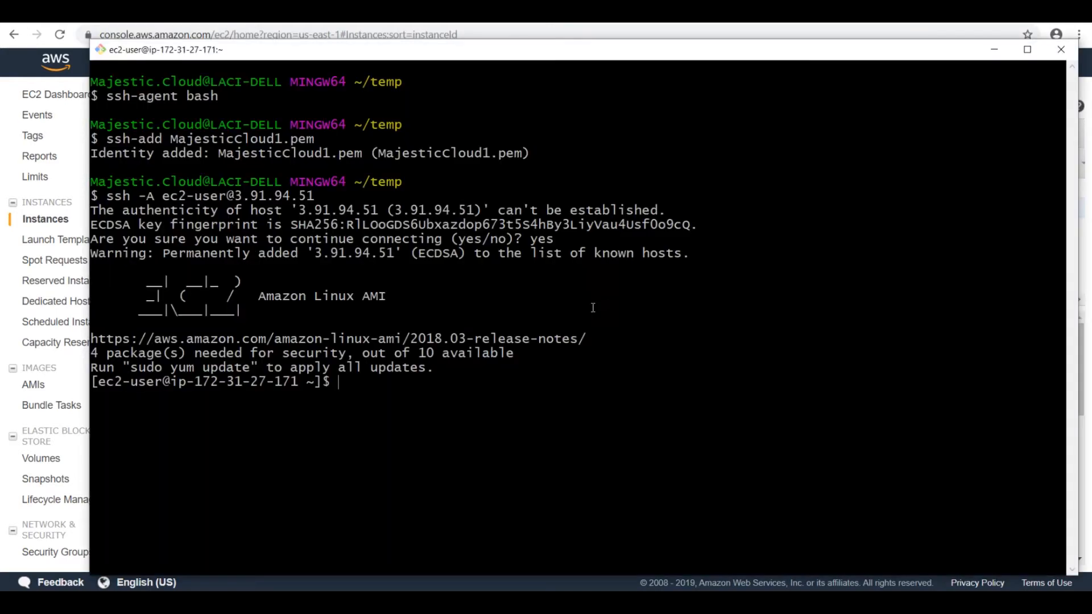
{"action": "type", "text": "ssh ec2-usser"}
{"action": "key", "text": "BackSpace"}
{"action": "key", "text": "BackSpace"}
{"action": "type", "text": "er@"}
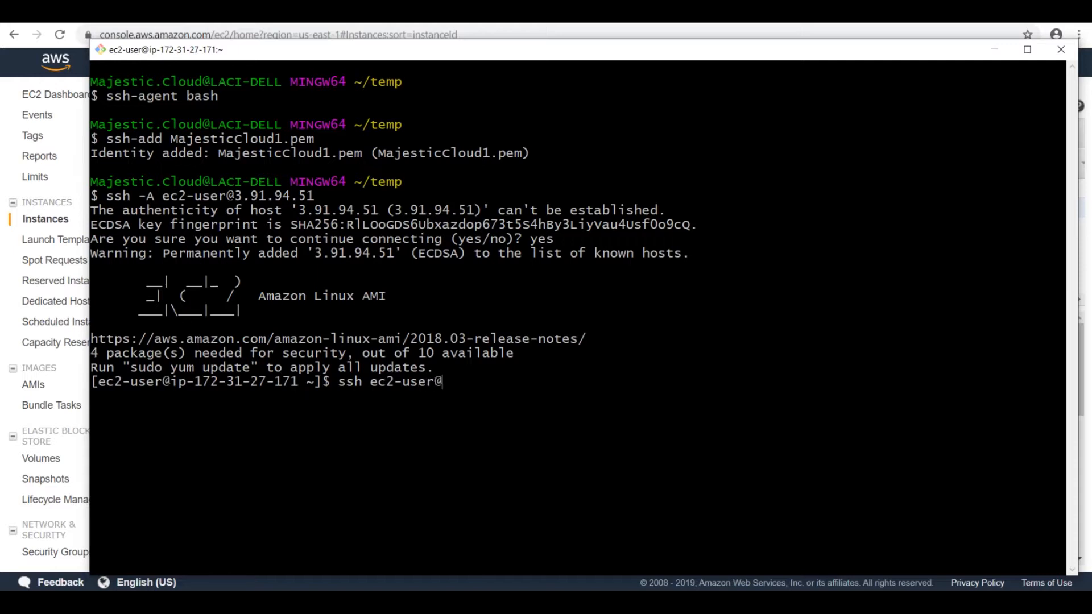
{"action": "right_click", "coordinate": [545, 371]}
{"action": "left_click", "coordinate": [569, 408]}
{"action": "key", "text": "Return"}
{"action": "key", "text": "ctrl+c"}
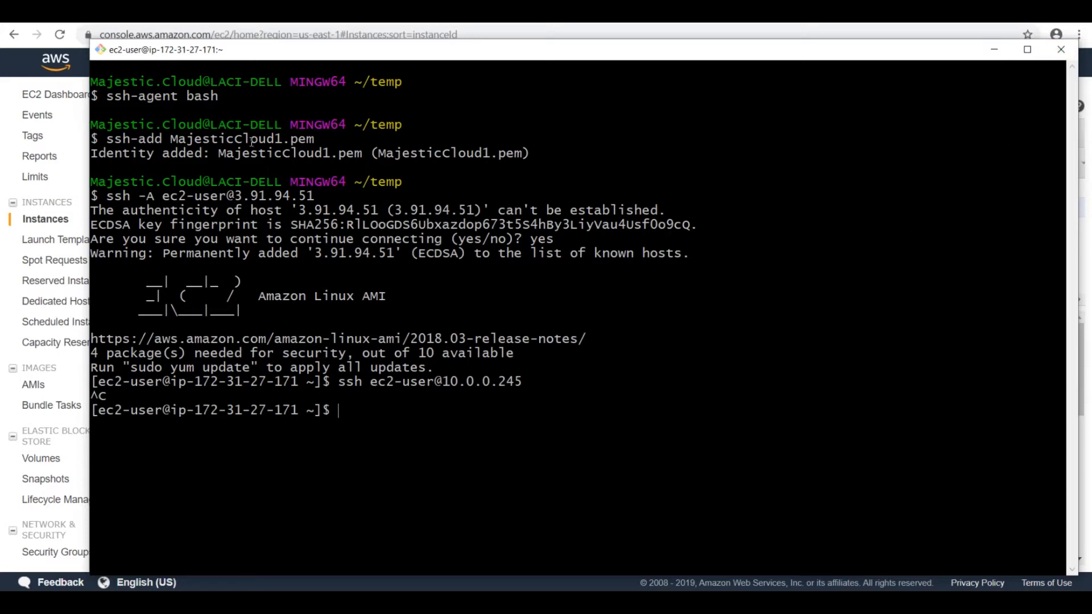
Step: Start a new VPC peering connection in the AWS console, named Peering1, with SecondVPC as the requester
{"action": "left_click", "coordinate": [43, 219]}
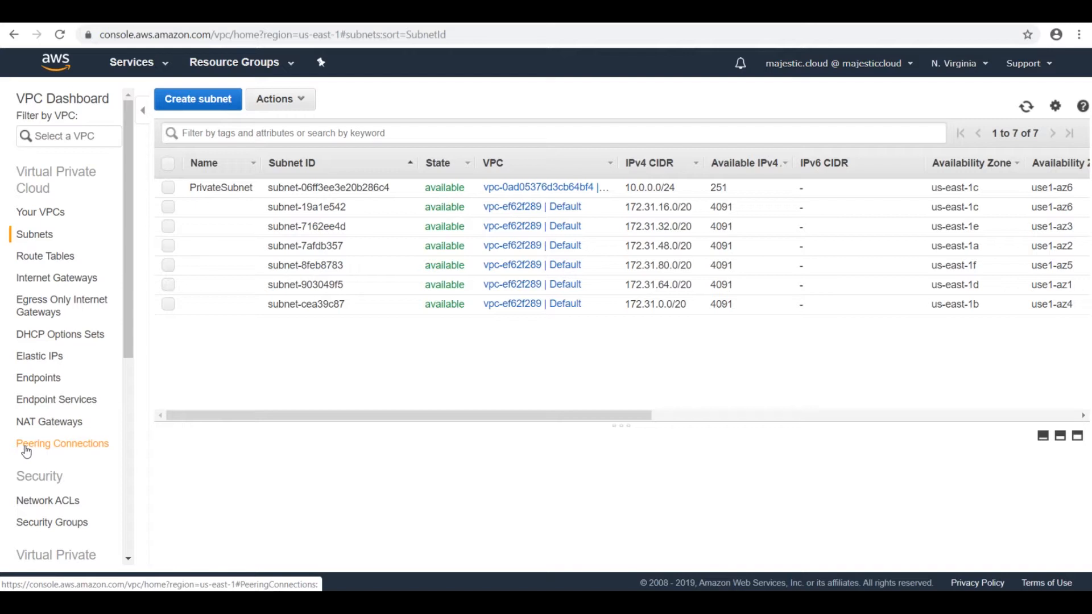
{"action": "left_click", "coordinate": [82, 451]}
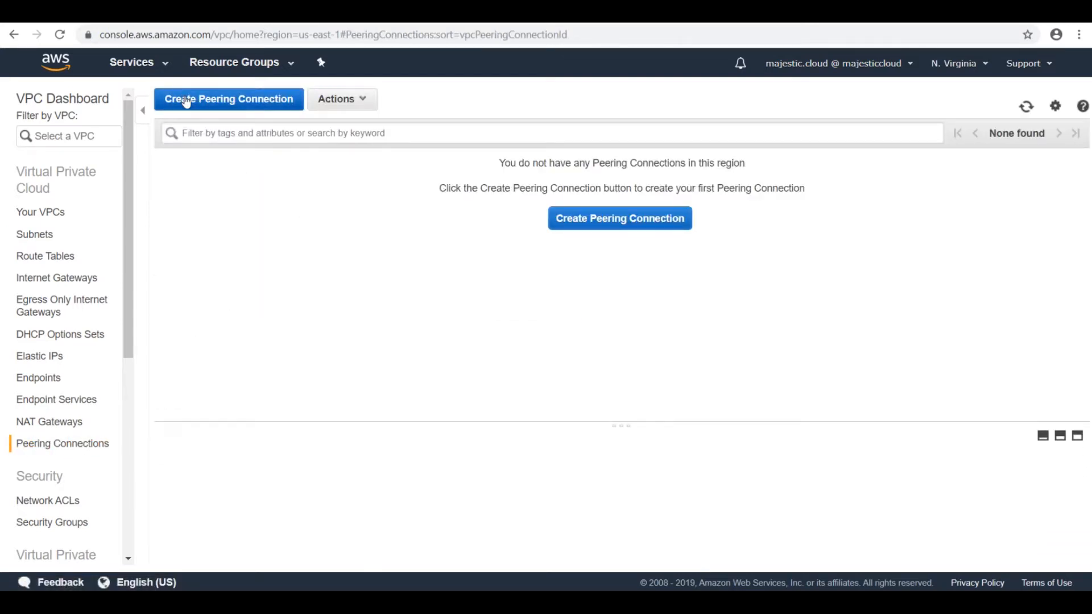
{"action": "left_click", "coordinate": [244, 99]}
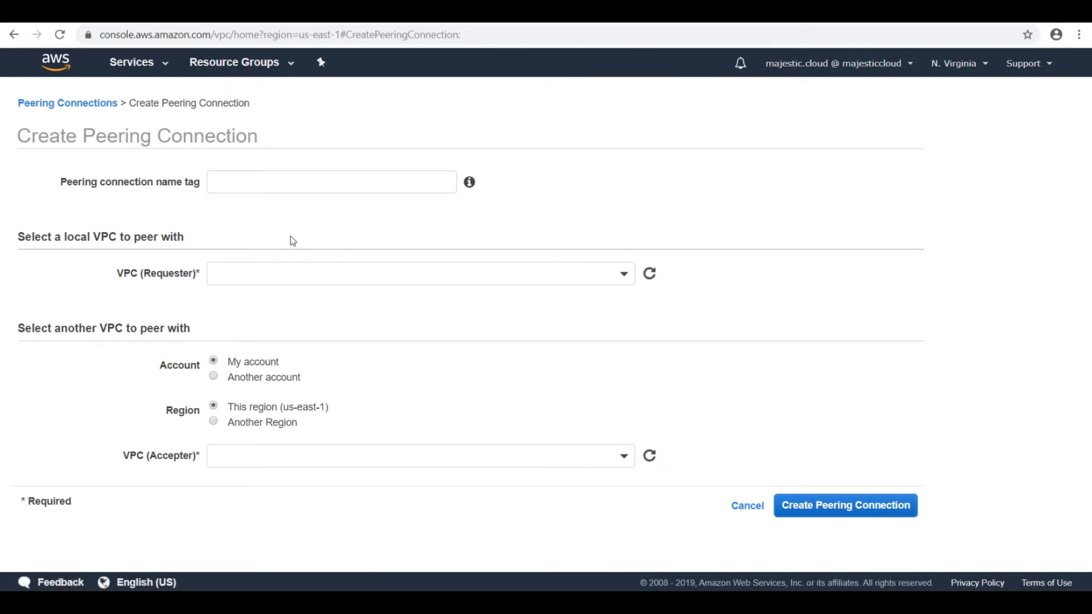
{"action": "left_click", "coordinate": [265, 186]}
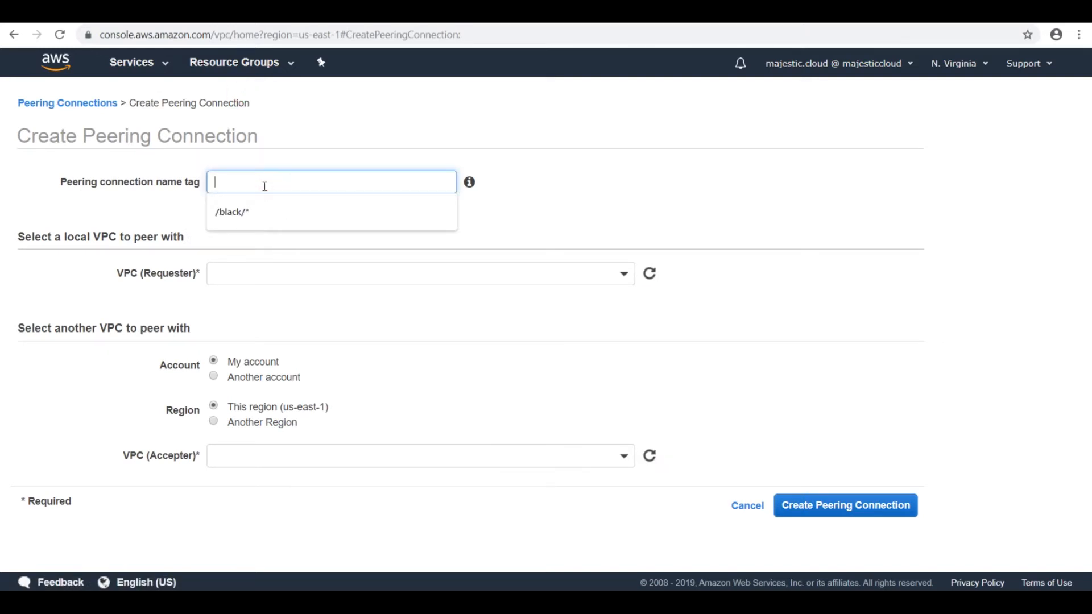
{"action": "type", "text": "Peering1"}
{"action": "left_click", "coordinate": [256, 274]}
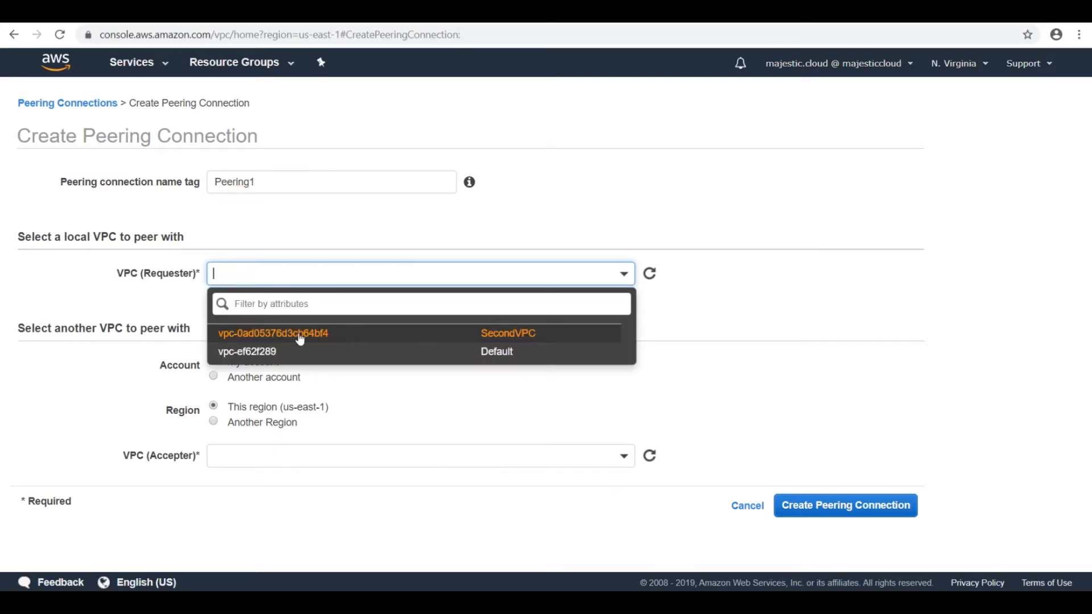
{"action": "left_click", "coordinate": [279, 339]}
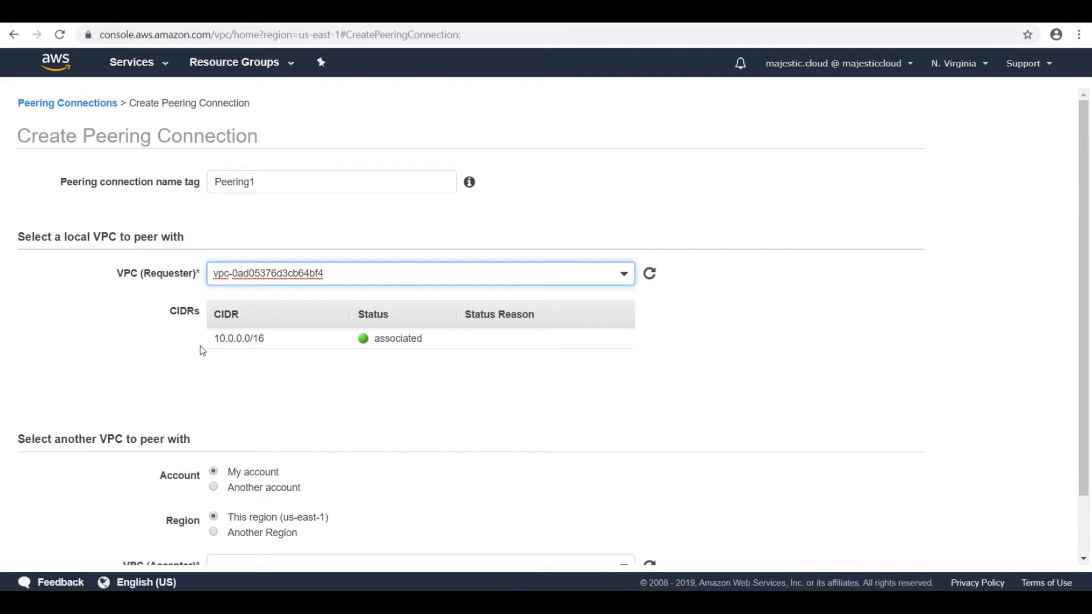
Step: Set the Default VPC as the accepter and create the peering connection
{"action": "scroll", "coordinate": [216, 347], "scroll_direction": "down", "scroll_amount": 2}
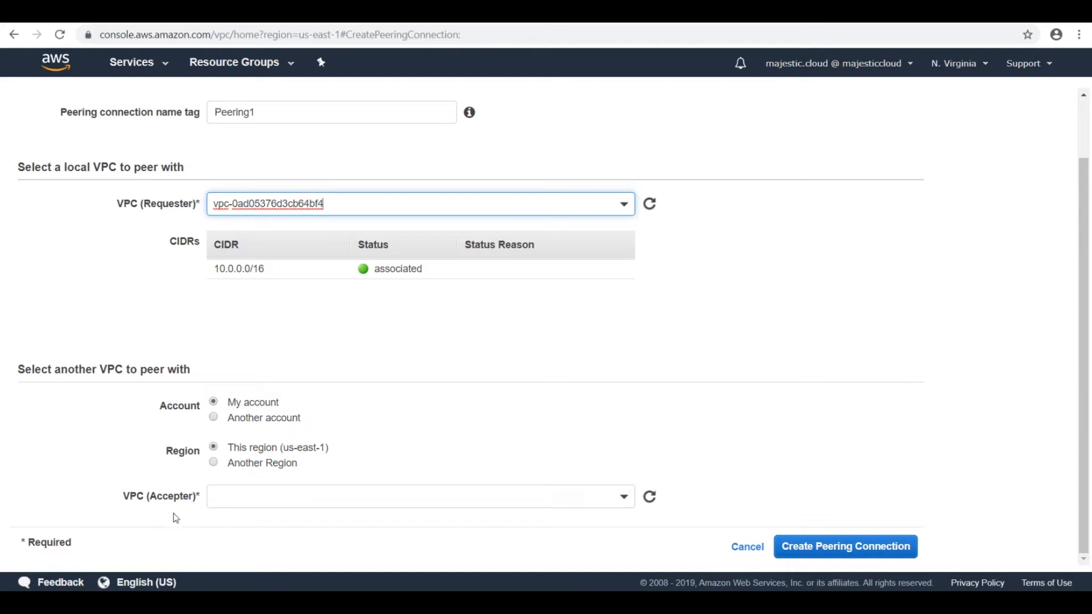
{"action": "left_click", "coordinate": [228, 501]}
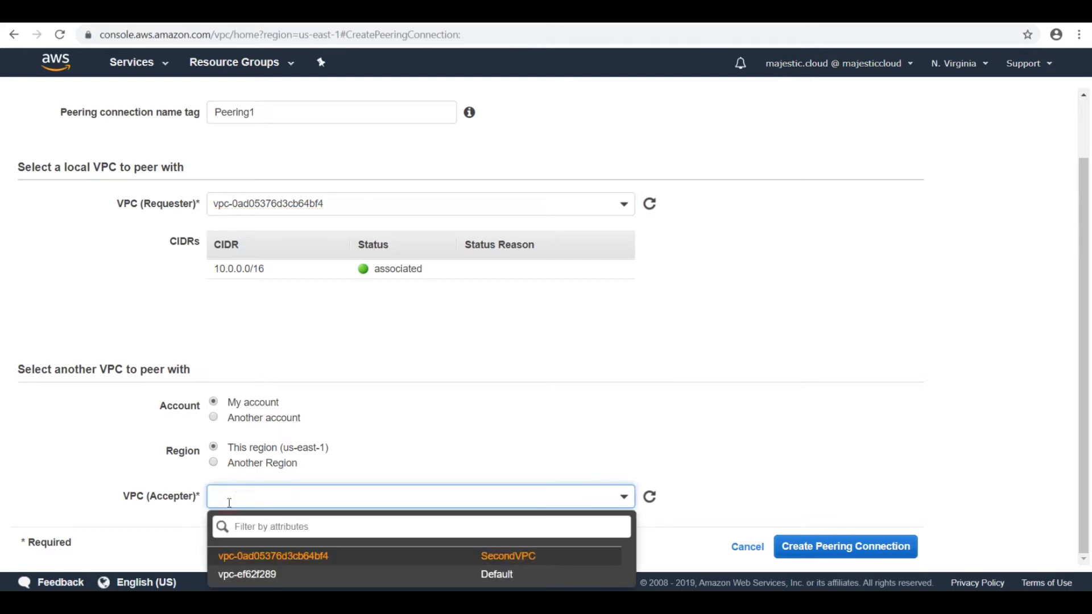
{"action": "left_click", "coordinate": [500, 576]}
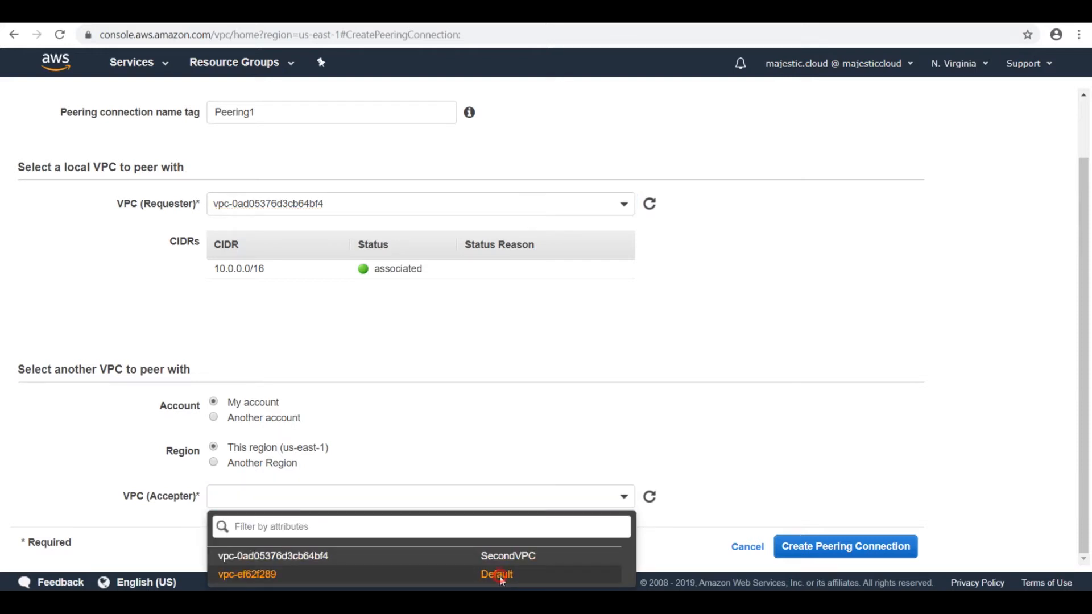
{"action": "scroll", "coordinate": [610, 444], "scroll_direction": "down", "scroll_amount": 2}
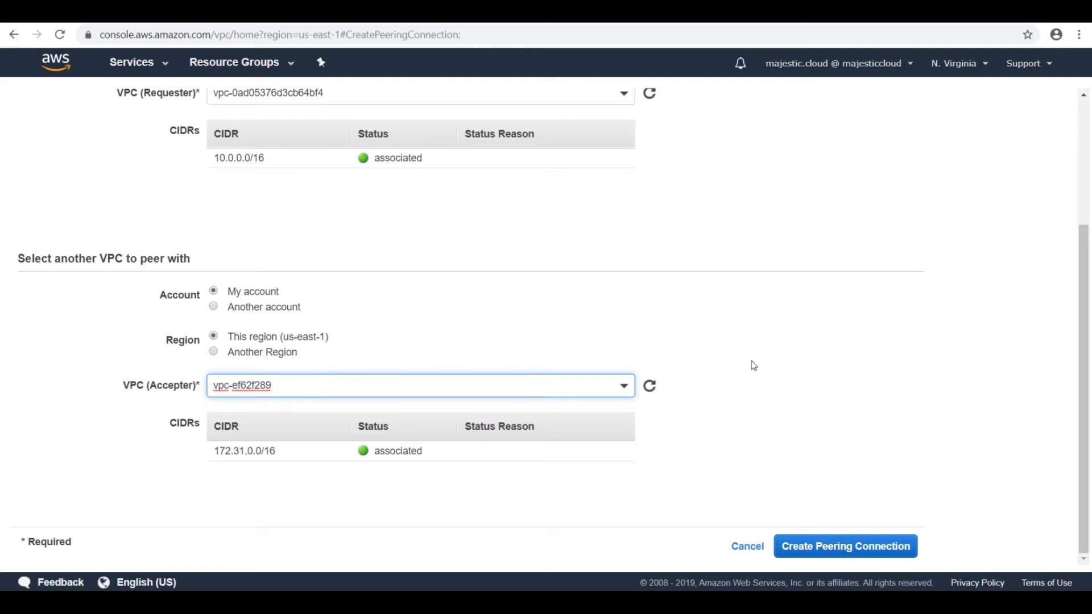
{"action": "left_click", "coordinate": [848, 548]}
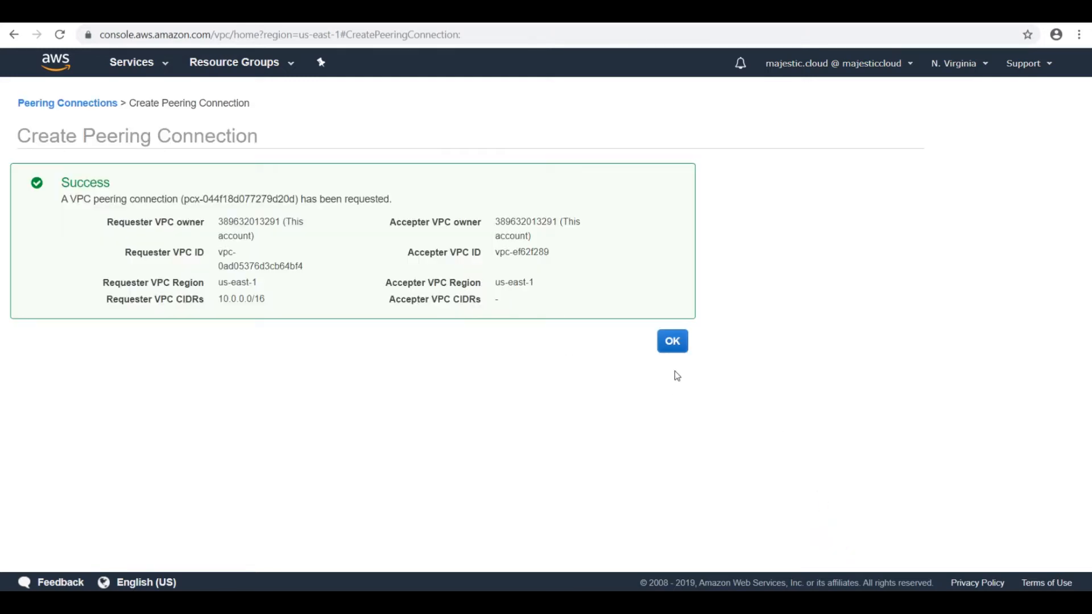
{"action": "left_click", "coordinate": [672, 343]}
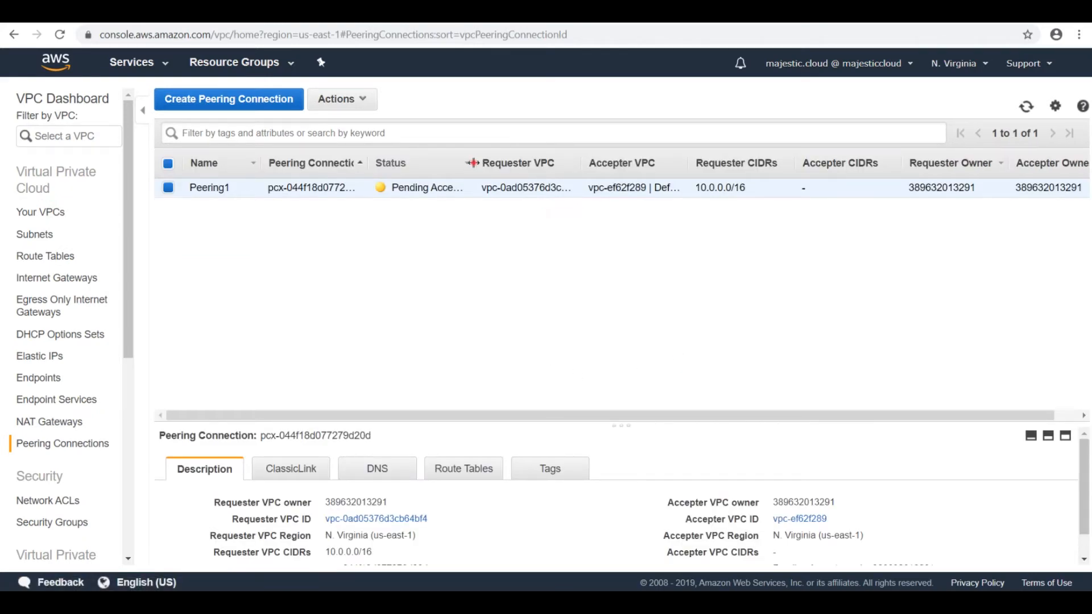
Step: Accept the pending request for the Peering1 connection and check its status
{"action": "left_click_drag", "start_coordinate": [472, 163], "coordinate": [545, 163]}
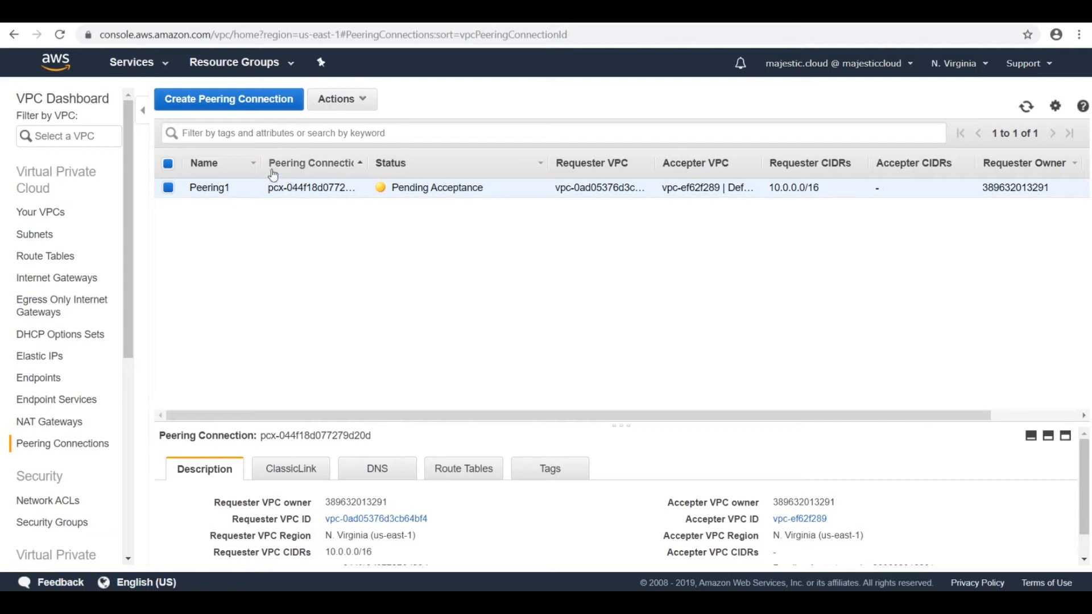
{"action": "left_click", "coordinate": [329, 99]}
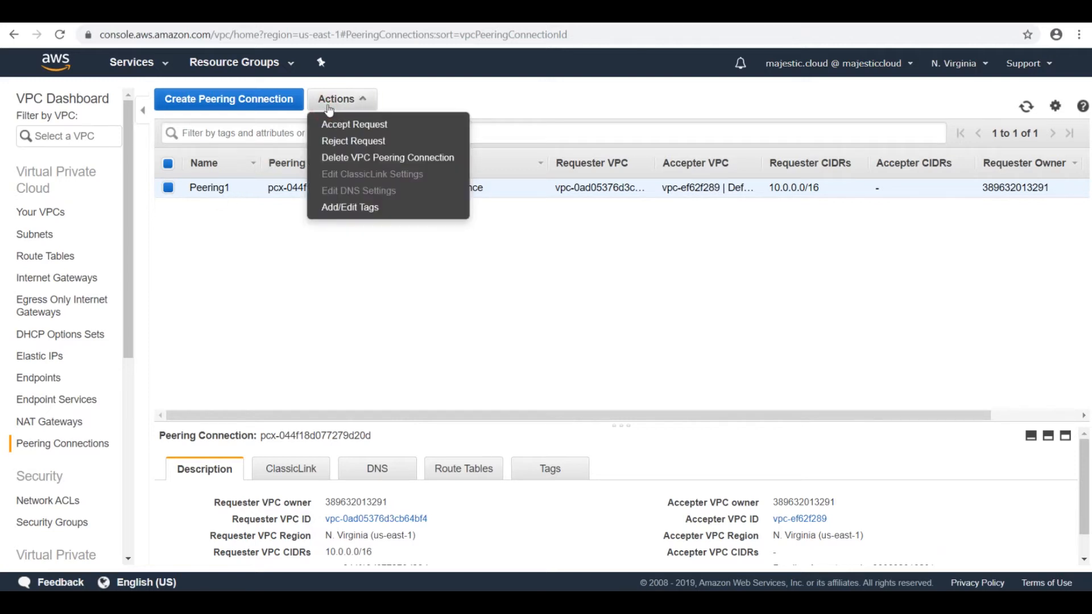
{"action": "left_click", "coordinate": [364, 125]}
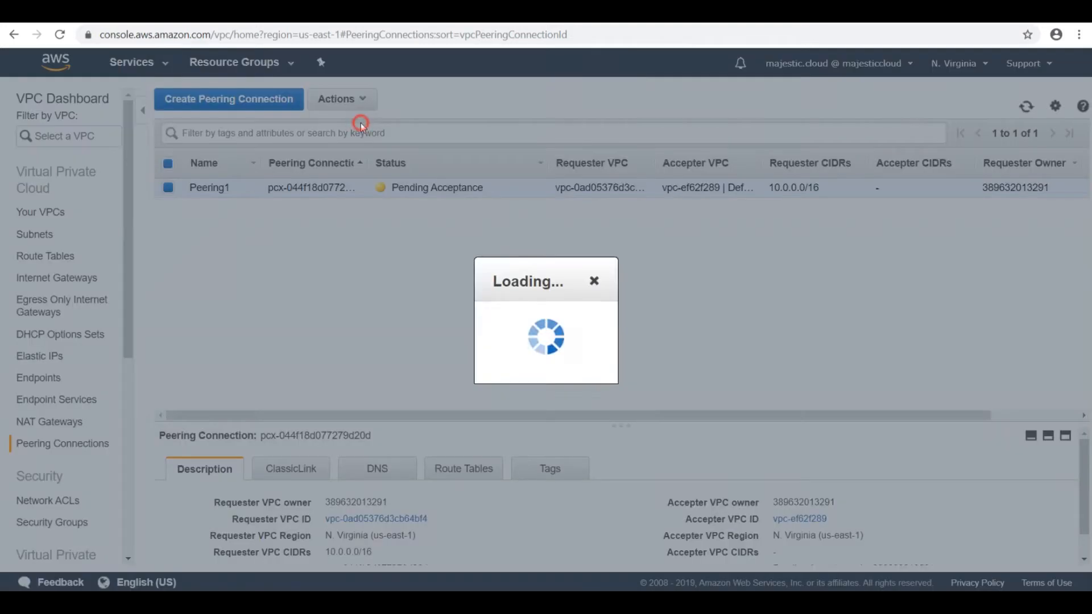
{"action": "left_click", "coordinate": [798, 398]}
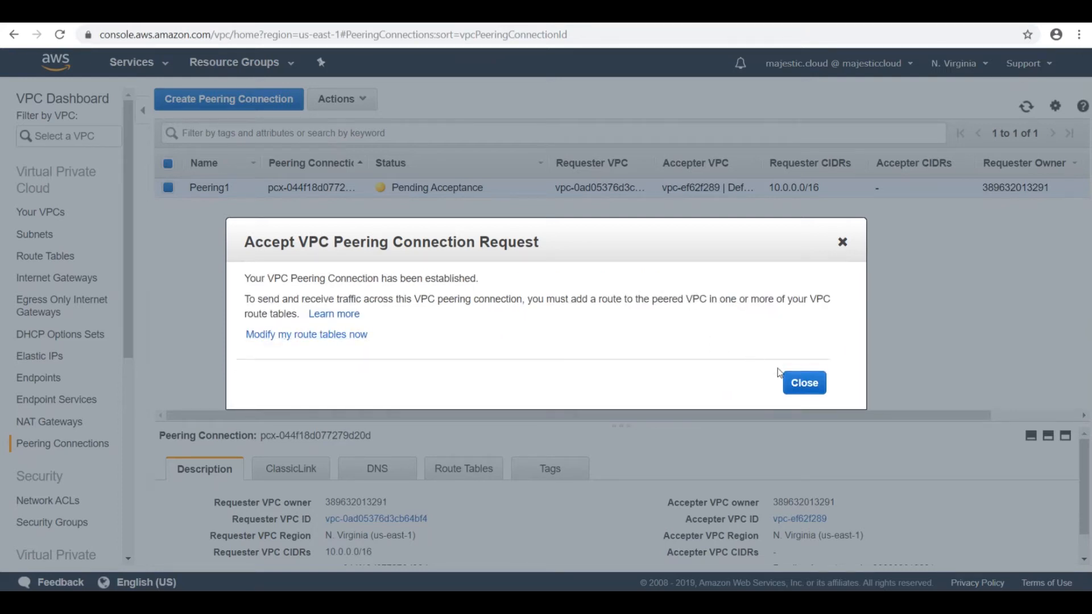
{"action": "left_click", "coordinate": [800, 382]}
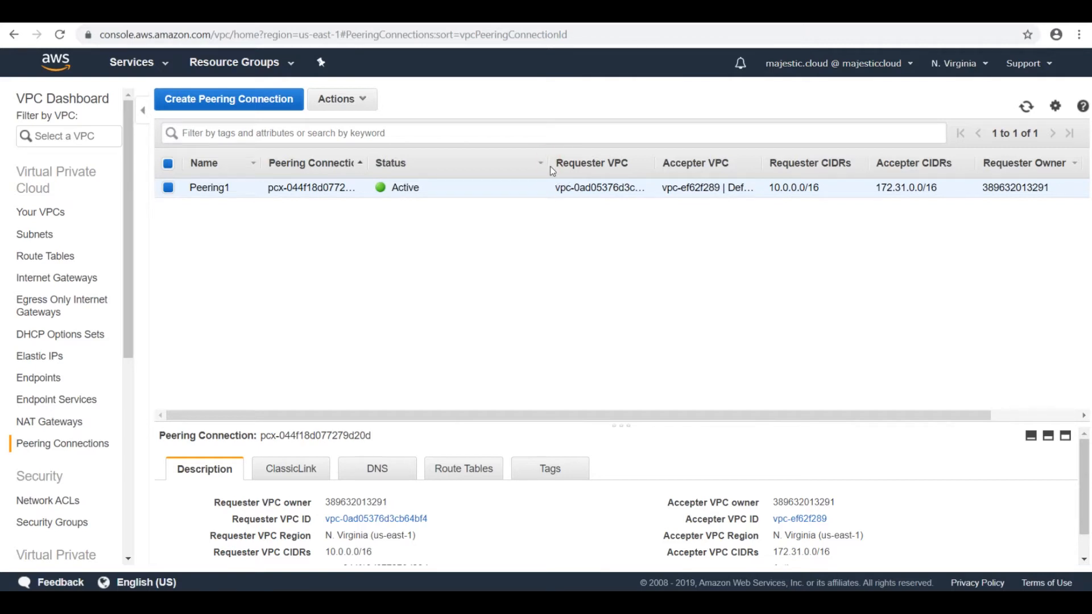
{"action": "left_click_drag", "start_coordinate": [549, 166], "coordinate": [474, 159]}
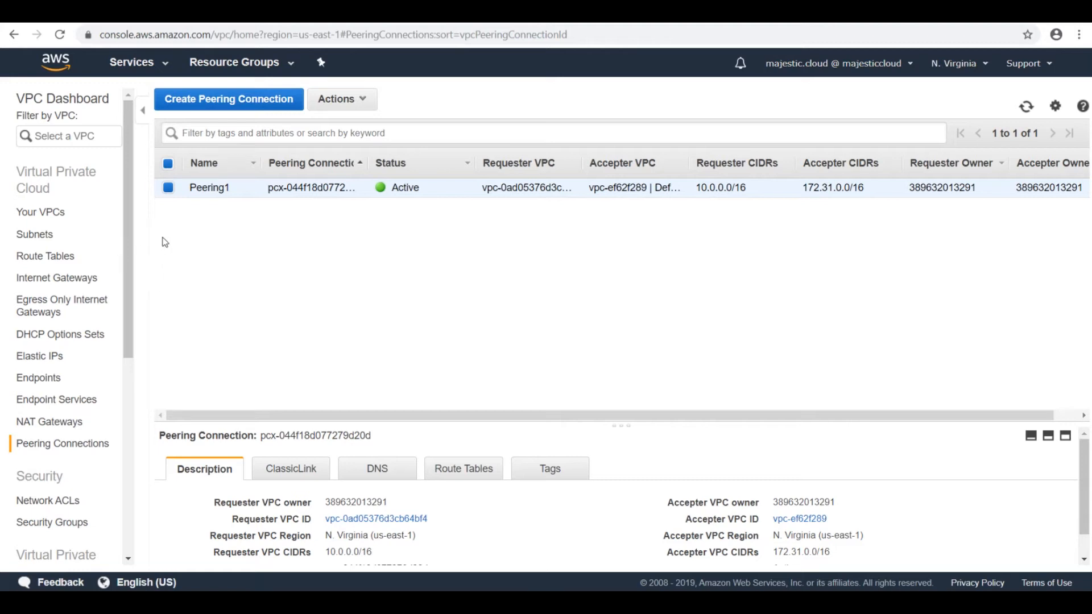
Step: Open the routes of the Default VPC's route table for editing
{"action": "left_click", "coordinate": [57, 267]}
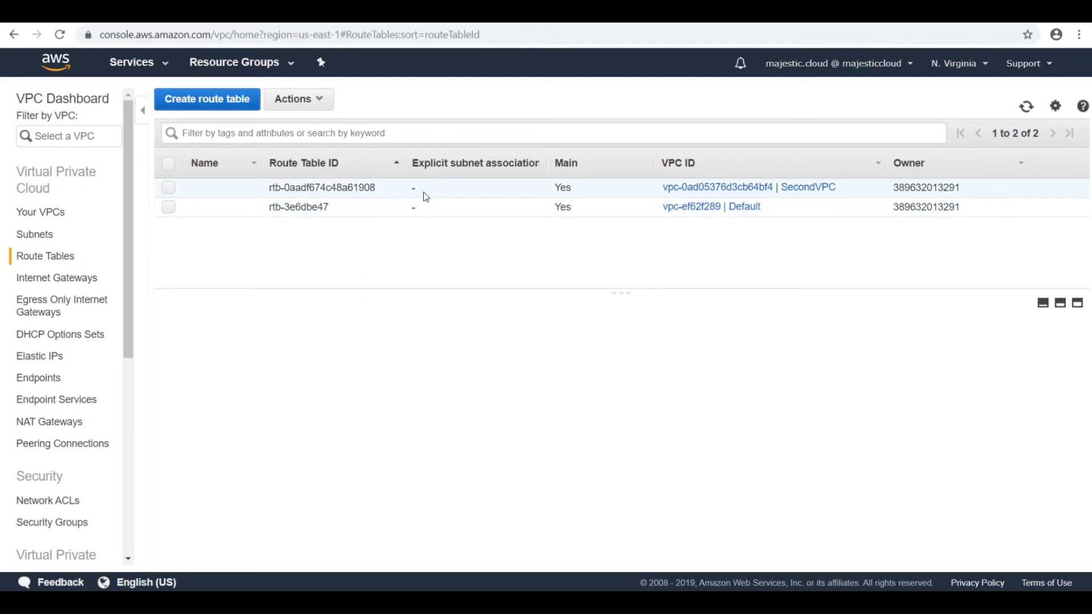
{"action": "left_click", "coordinate": [343, 206]}
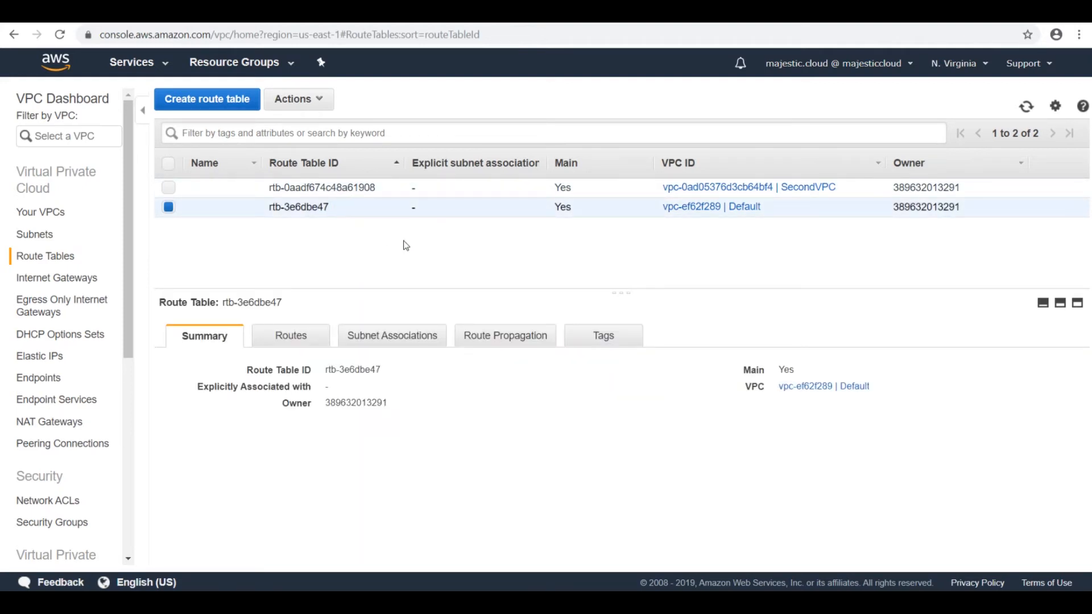
{"action": "left_click", "coordinate": [296, 341]}
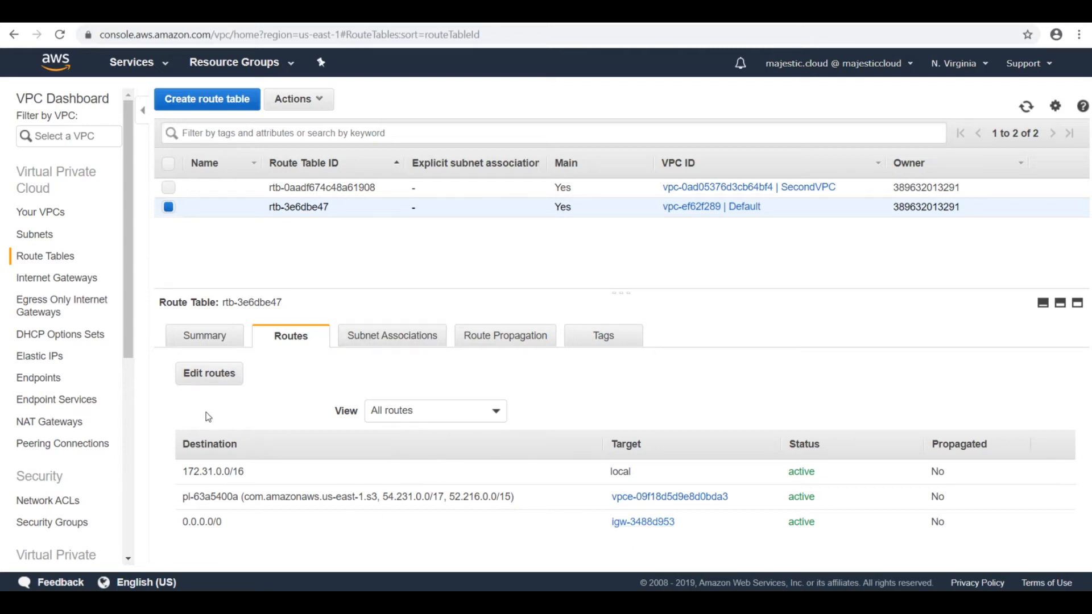
{"action": "left_click", "coordinate": [209, 375]}
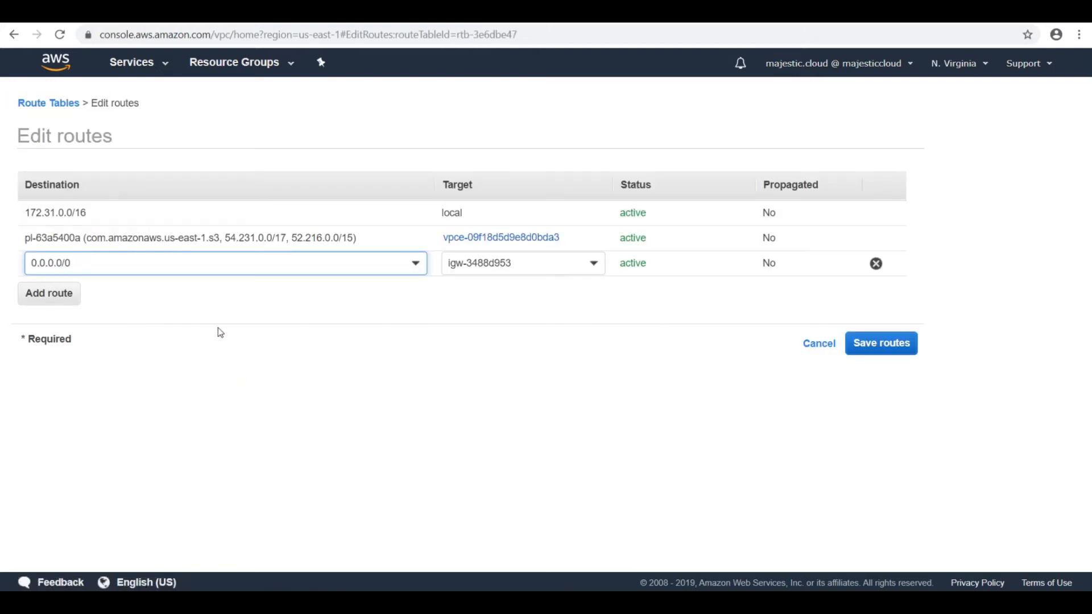
Step: Add a route to 10.0.0.0/16 through the Peering1 peering connection in the Default VPC's route table and save the routes
{"action": "left_click", "coordinate": [34, 292]}
{"action": "left_click", "coordinate": [74, 288]}
{"action": "type", "text": "10.0.0."}
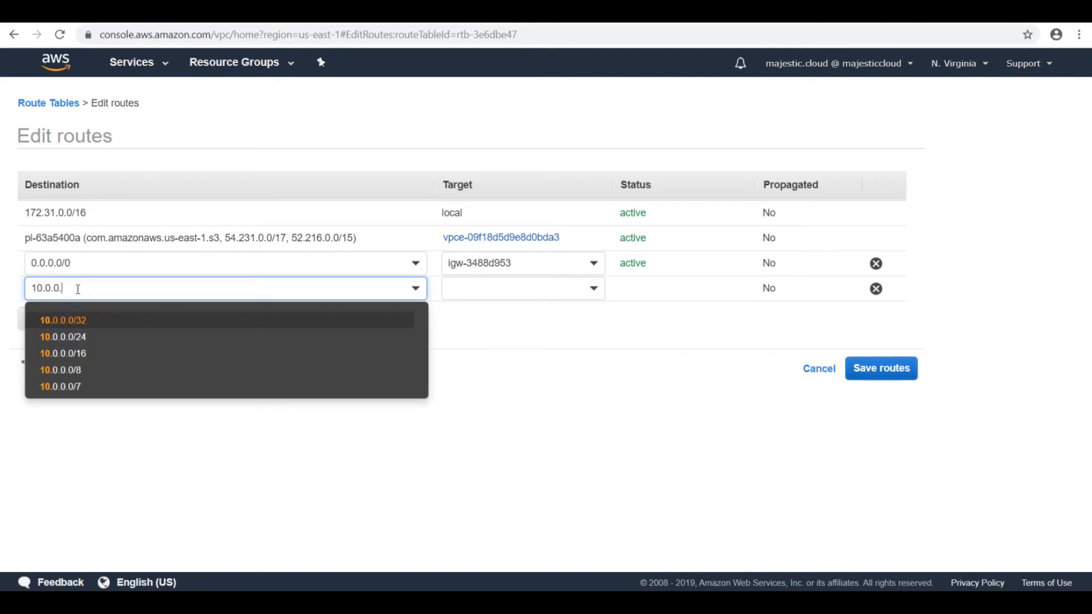
{"action": "type", "text": "0/16"}
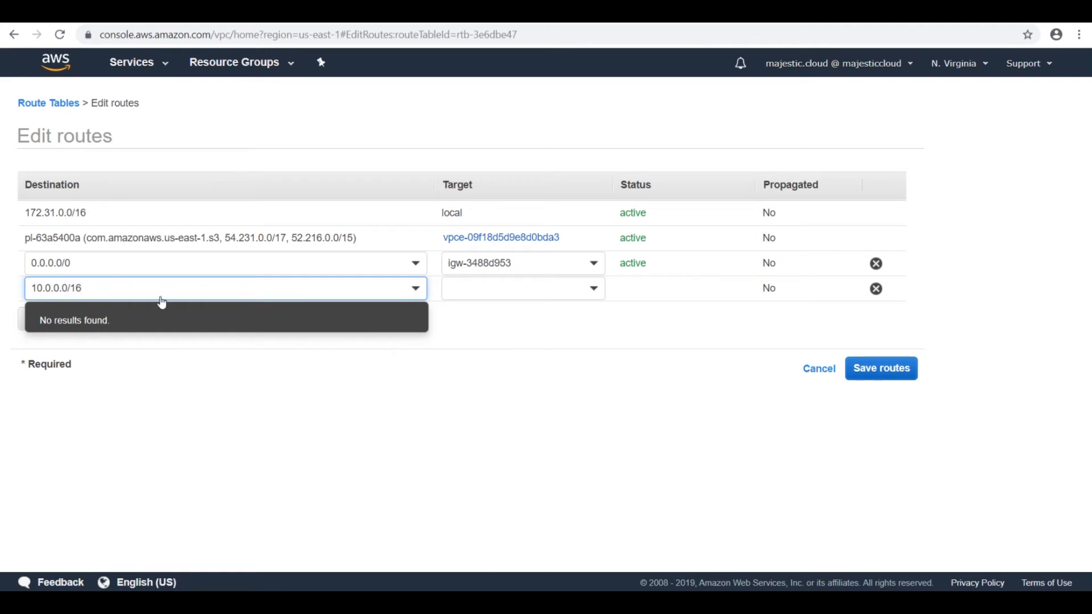
{"action": "left_click", "coordinate": [592, 291]}
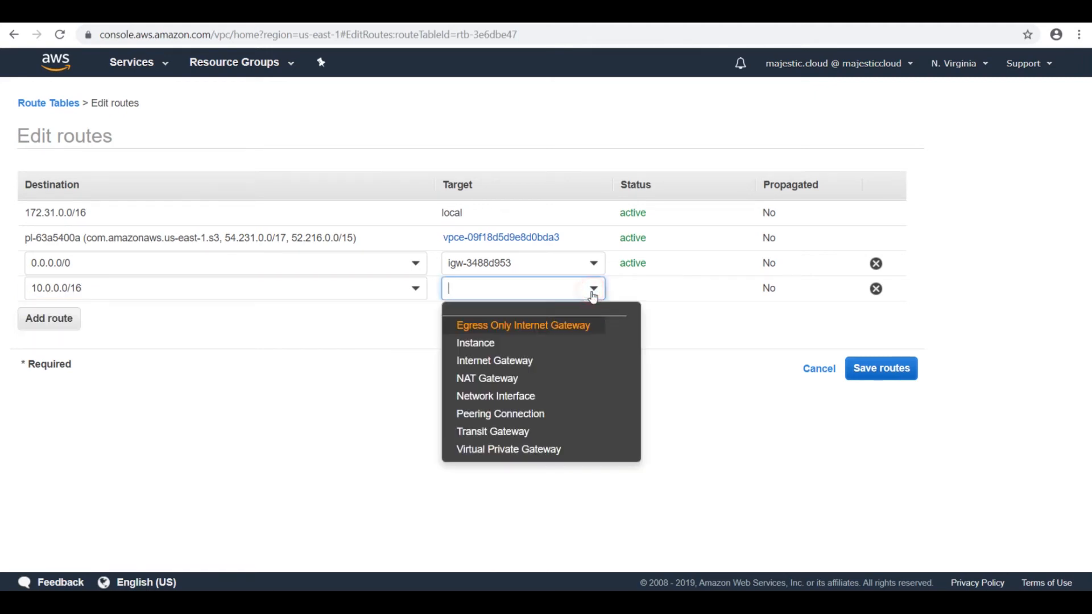
{"action": "left_click", "coordinate": [489, 420]}
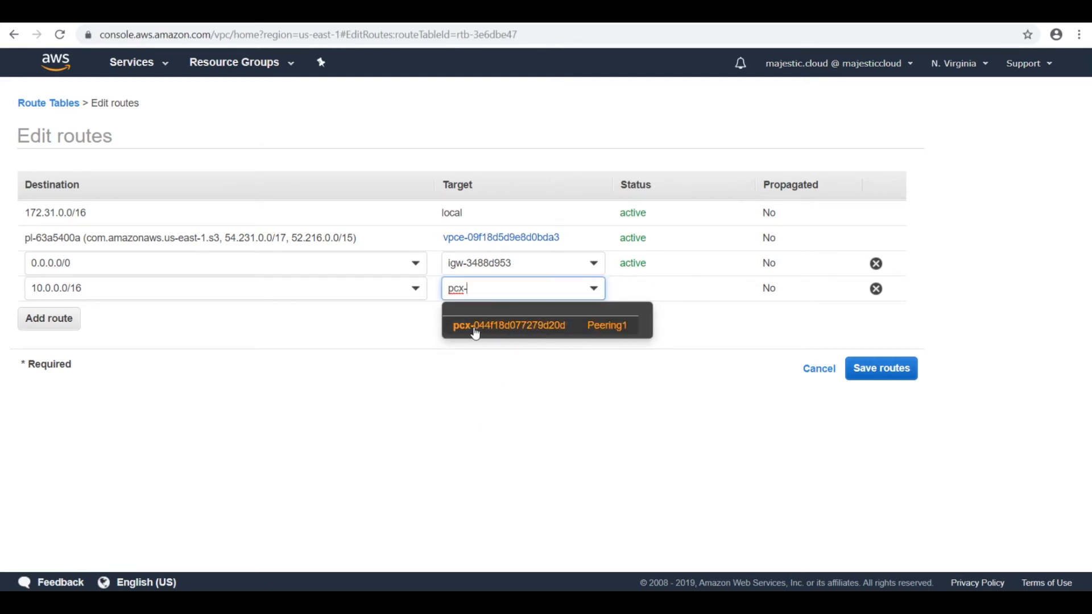
{"action": "left_click", "coordinate": [500, 327]}
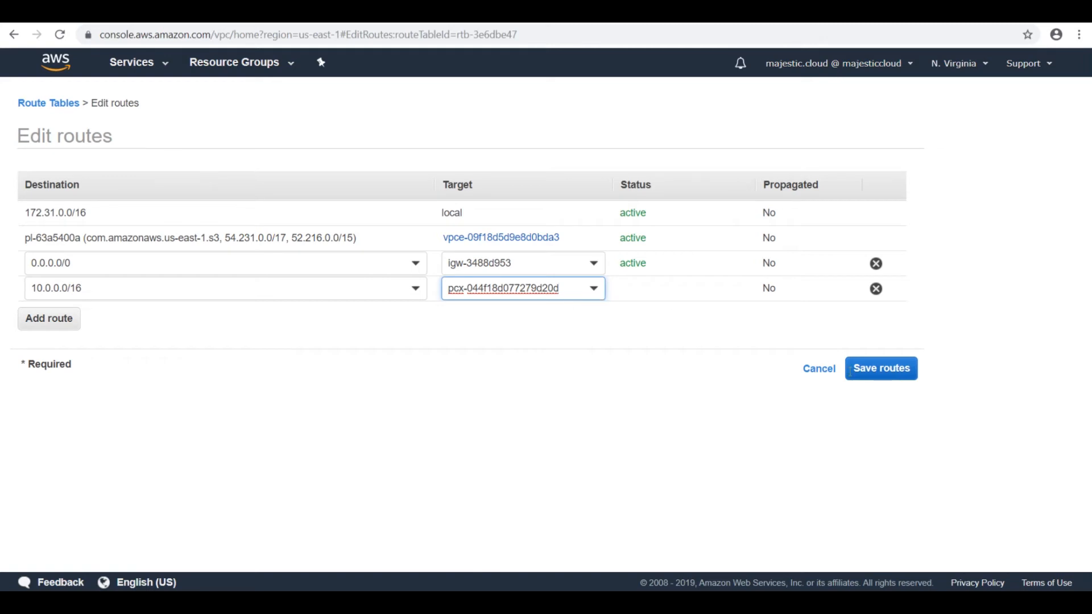
{"action": "left_click", "coordinate": [890, 372]}
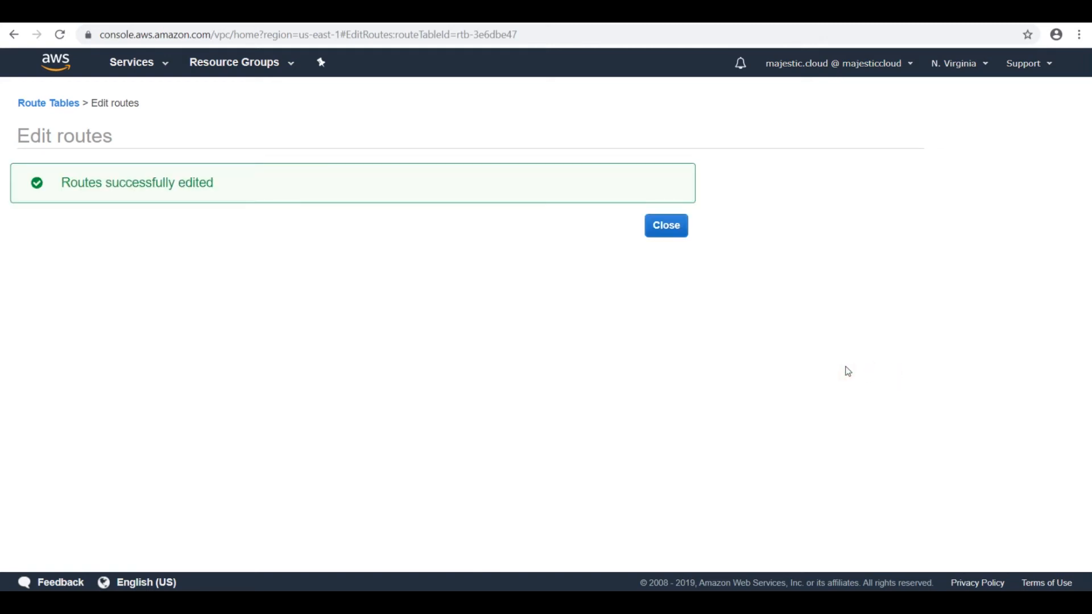
{"action": "left_click", "coordinate": [670, 222]}
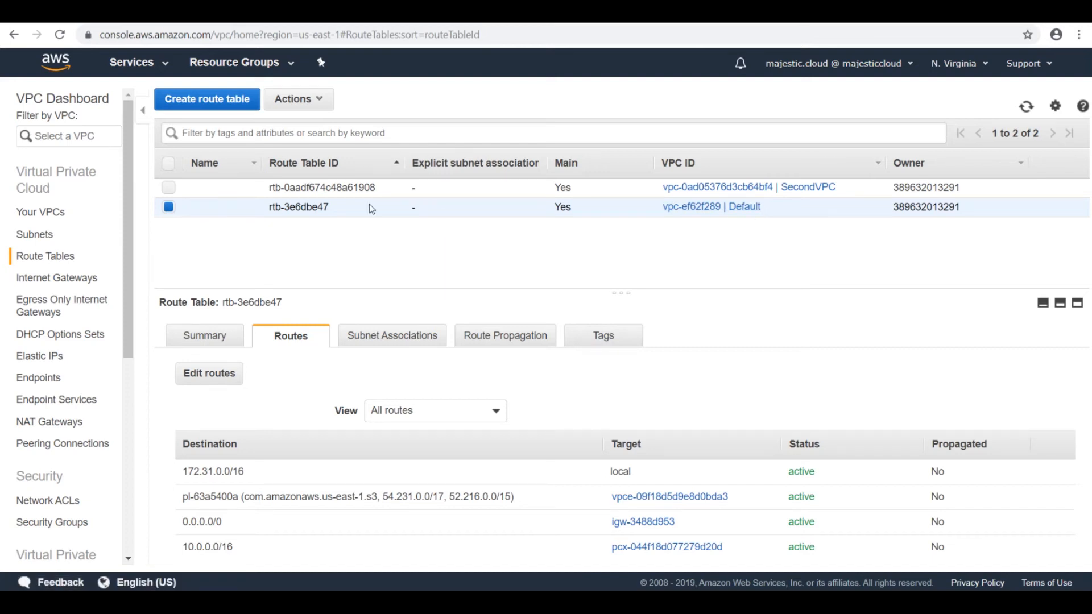
Step: Add a route to 172.31.0.0/16 through the Peering1 peering connection in SecondVPC's route table and save the routes
{"action": "left_click", "coordinate": [507, 187]}
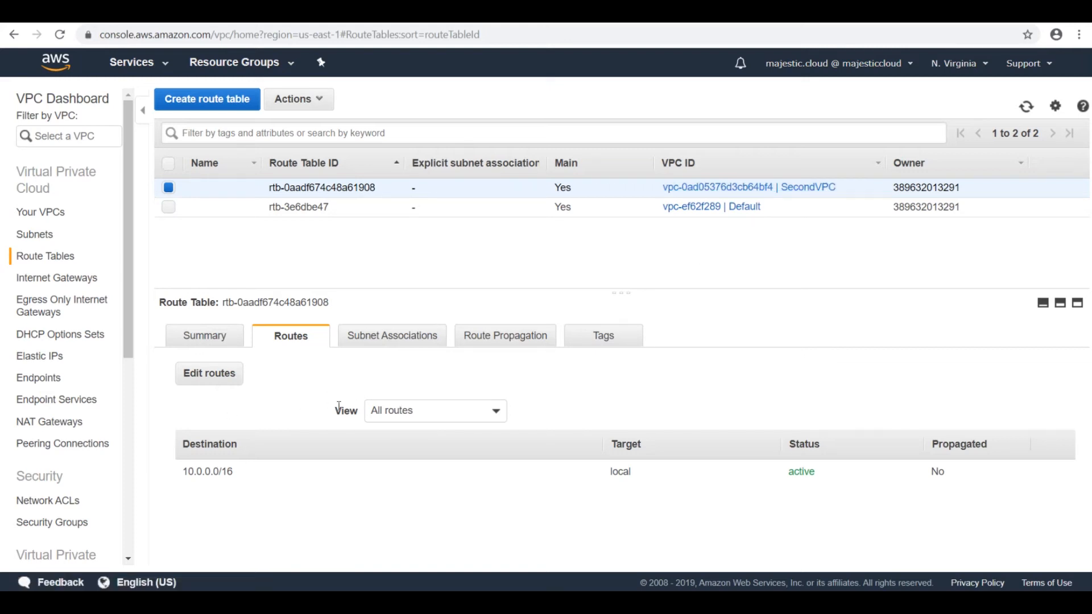
{"action": "left_click", "coordinate": [204, 380]}
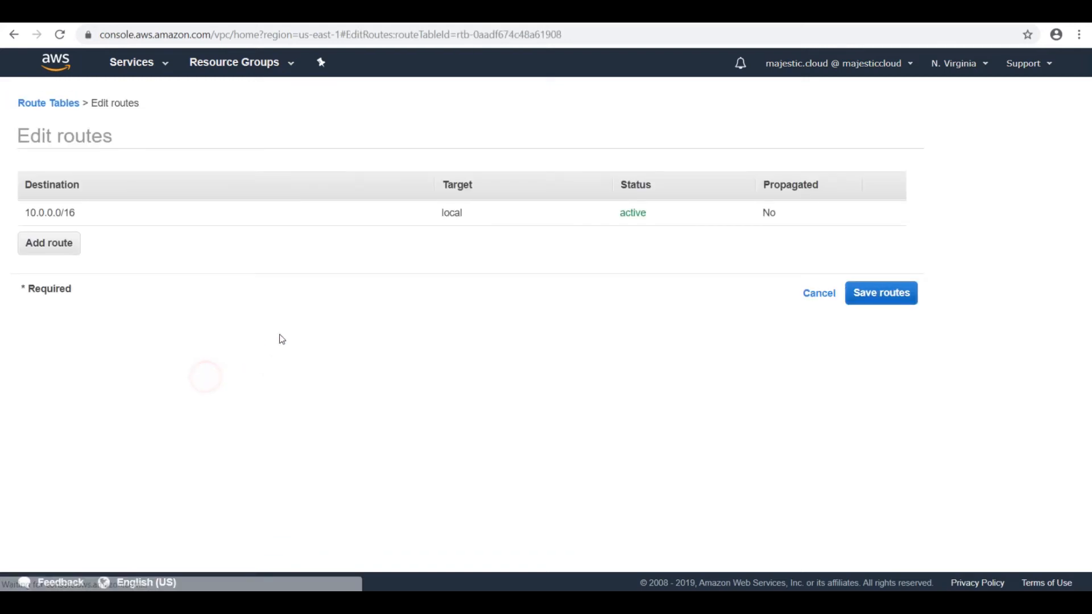
{"action": "left_click", "coordinate": [49, 243]}
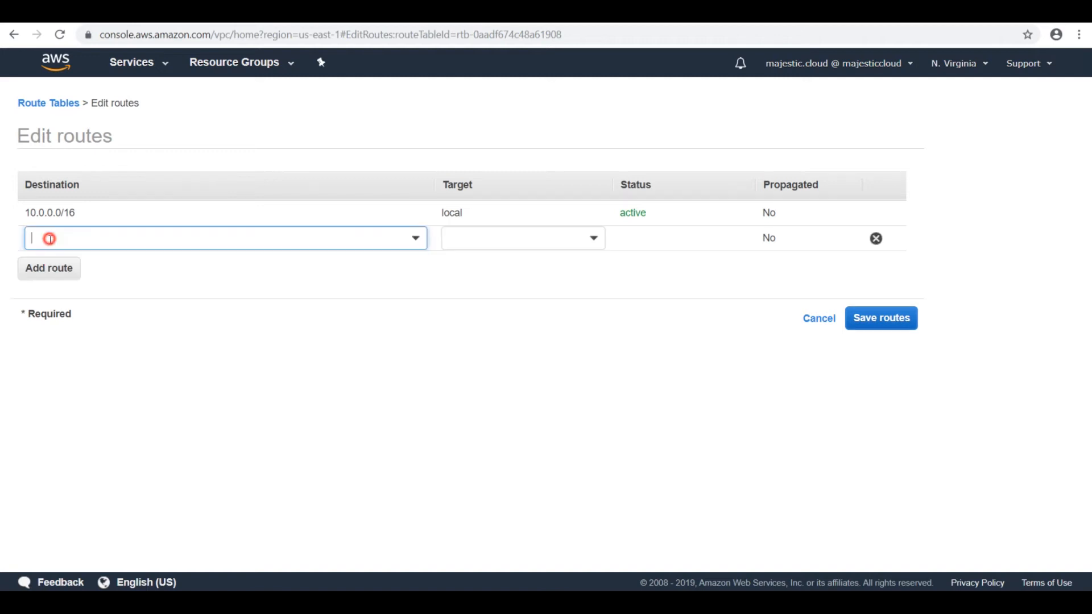
{"action": "type", "text": "172"}
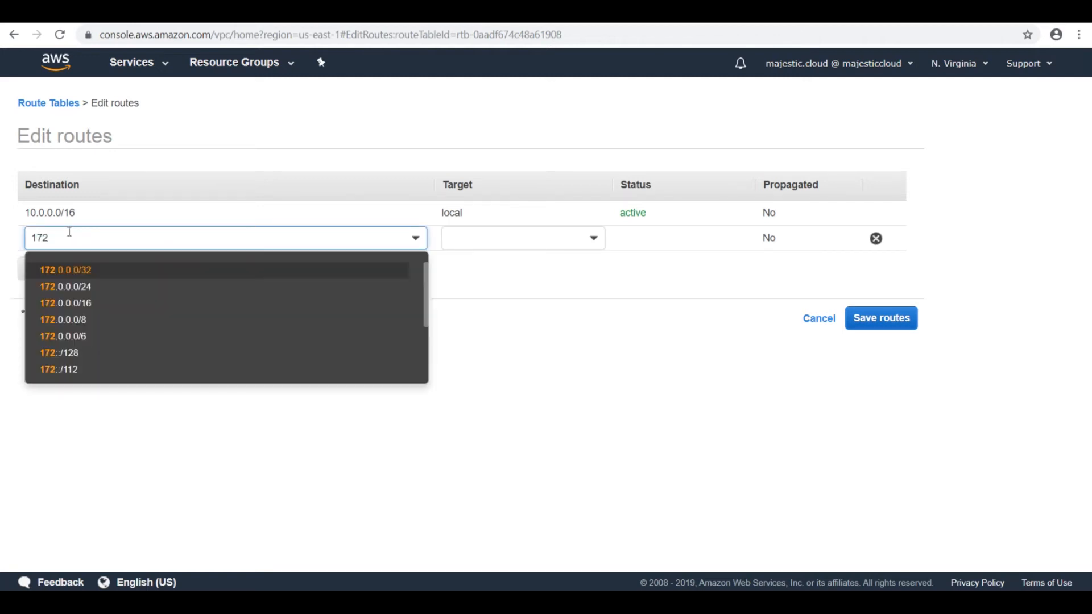
{"action": "type", "text": ".31."}
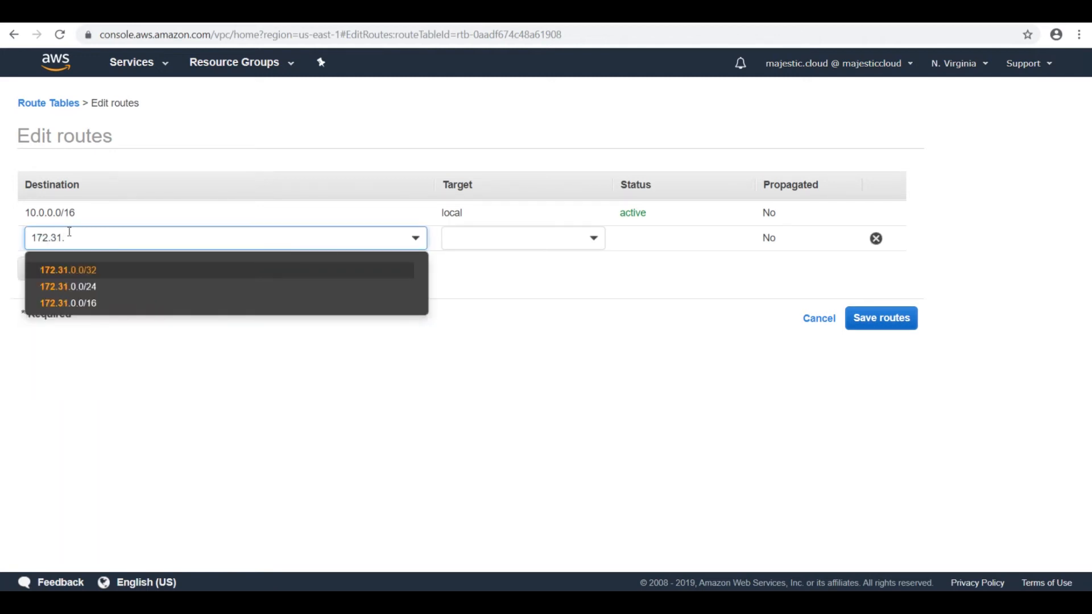
{"action": "type", "text": "0.0/16"}
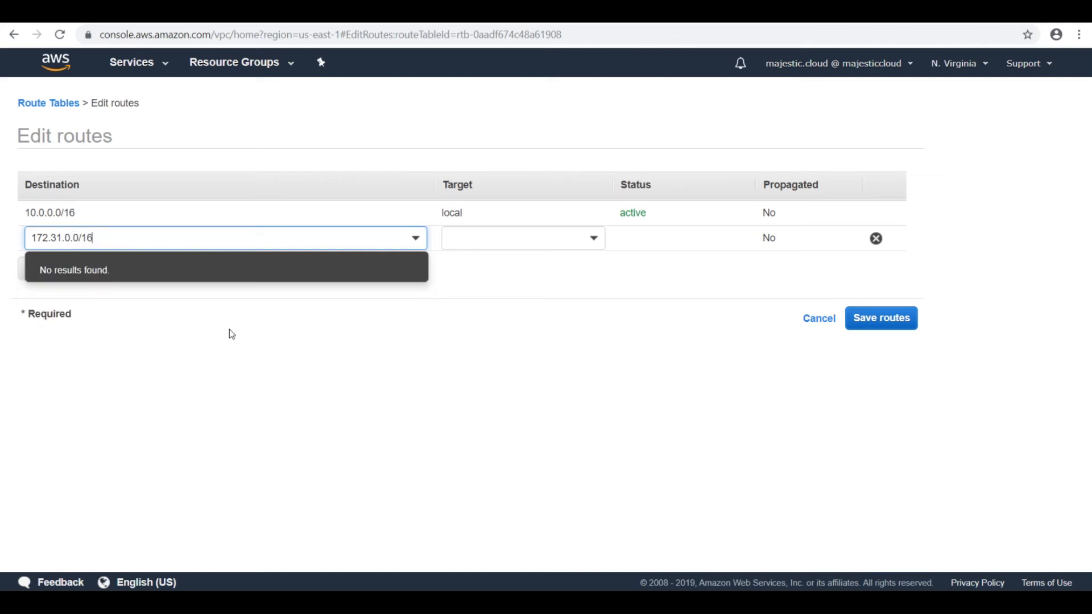
{"action": "left_click", "coordinate": [517, 244]}
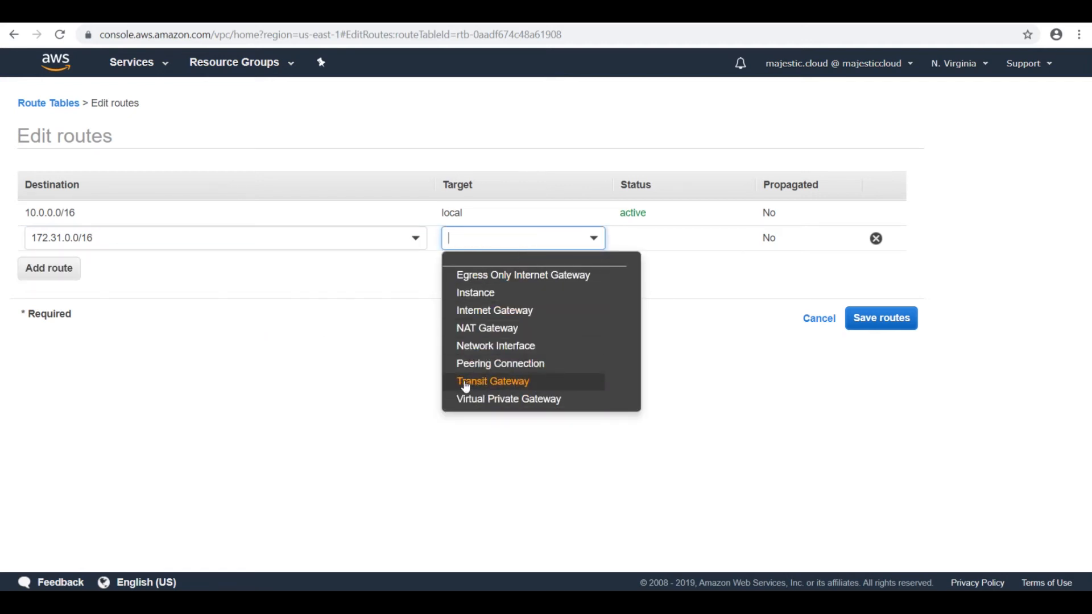
{"action": "left_click", "coordinate": [499, 366]}
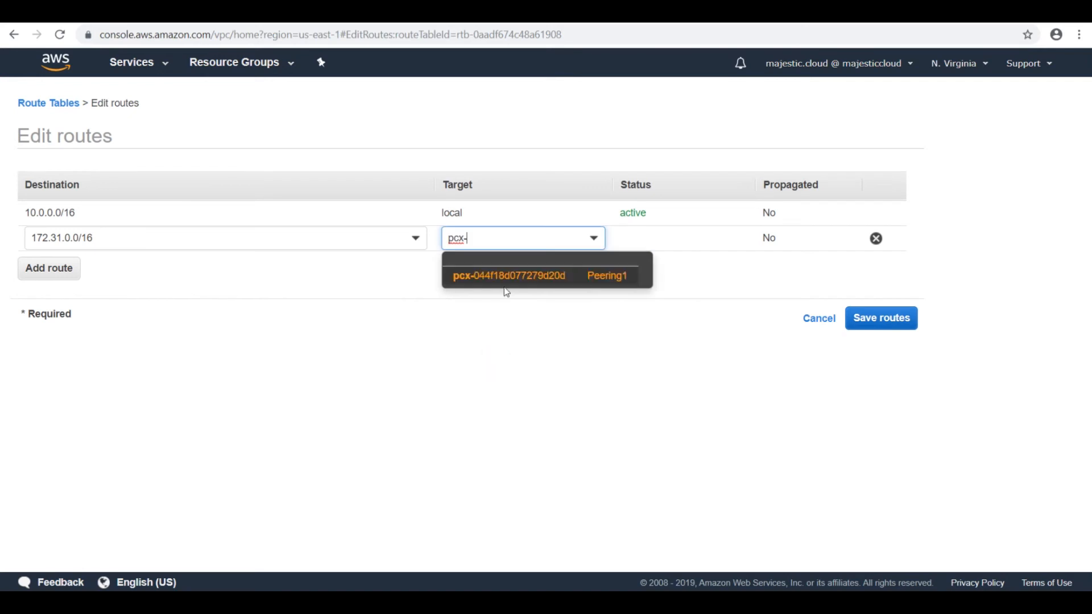
{"action": "left_click", "coordinate": [512, 277]}
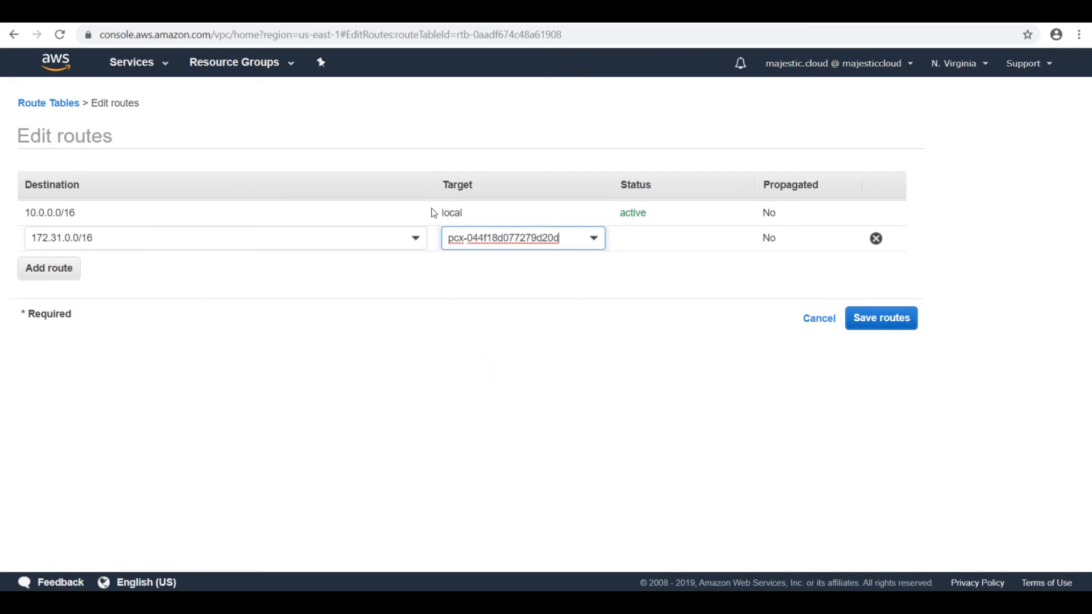
{"action": "left_click", "coordinate": [882, 321]}
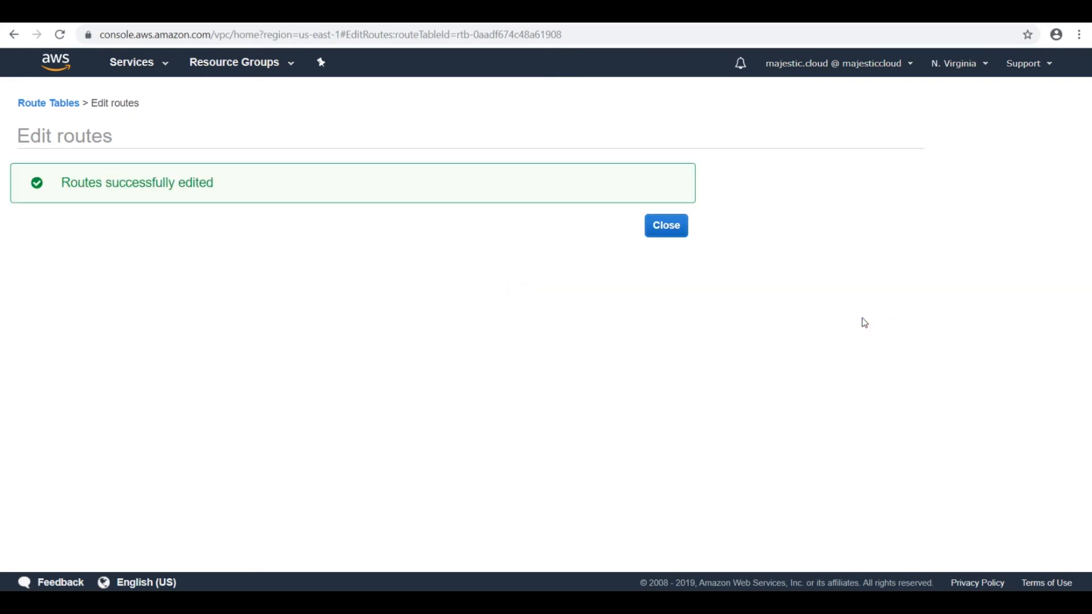
{"action": "left_click", "coordinate": [661, 225]}
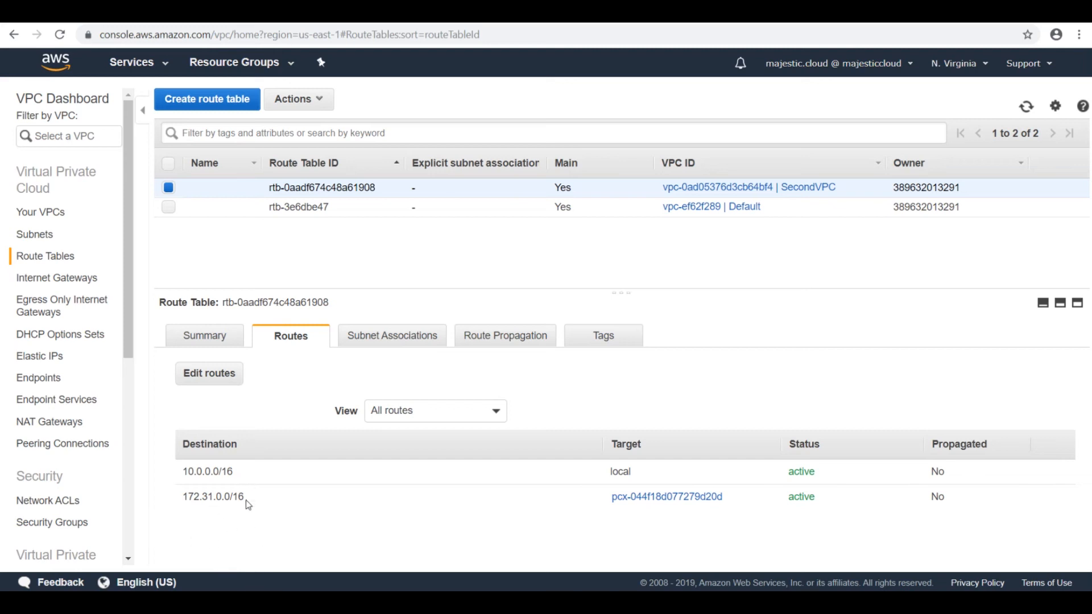
{"action": "mouse_move", "coordinate": [249, 603]}
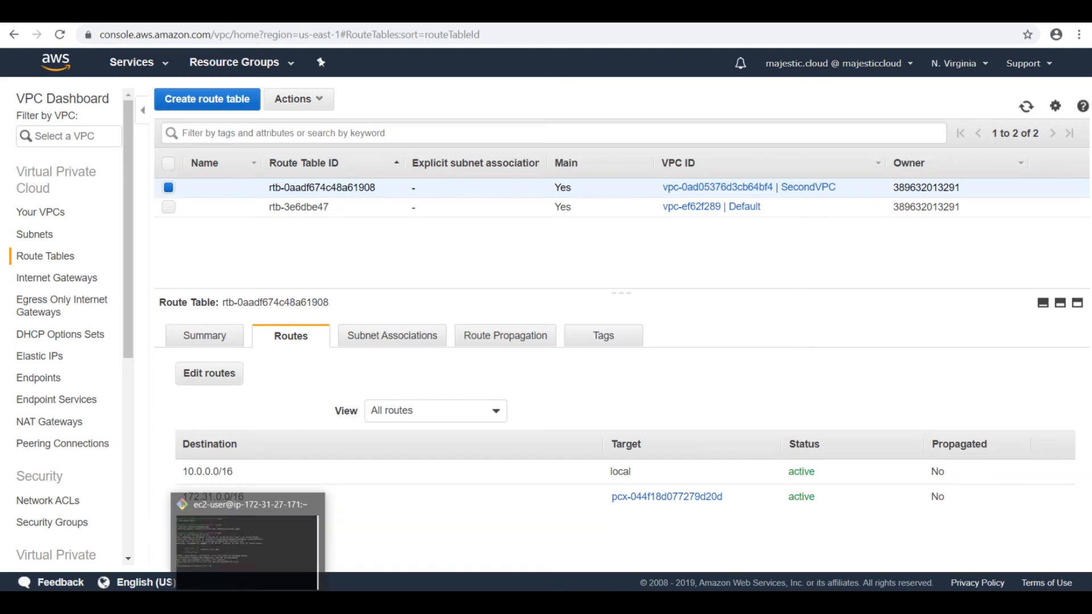
{"action": "left_click", "coordinate": [267, 553]}
{"action": "left_click_drag", "start_coordinate": [415, 409], "coordinate": [420, 415]}
{"action": "left_click", "coordinate": [416, 466]}
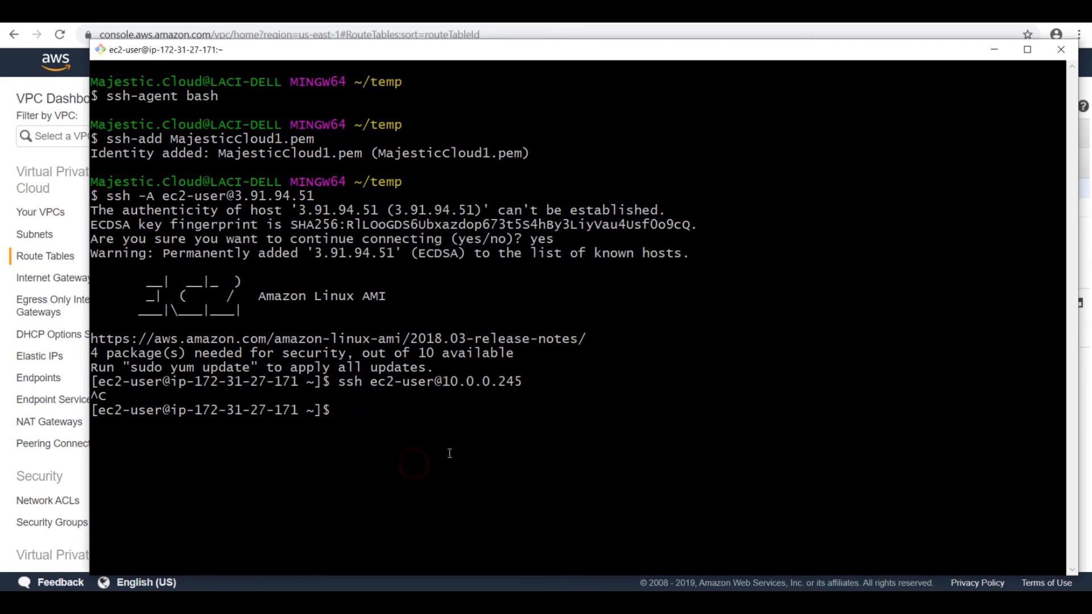
{"action": "key", "text": "Up"}
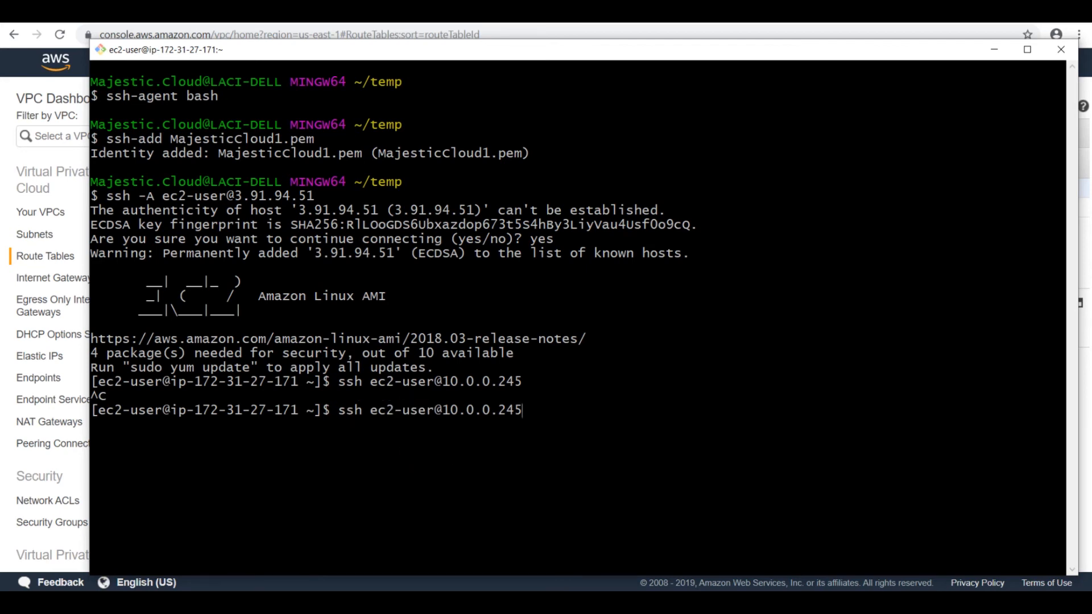
{"action": "key", "text": "Return"}
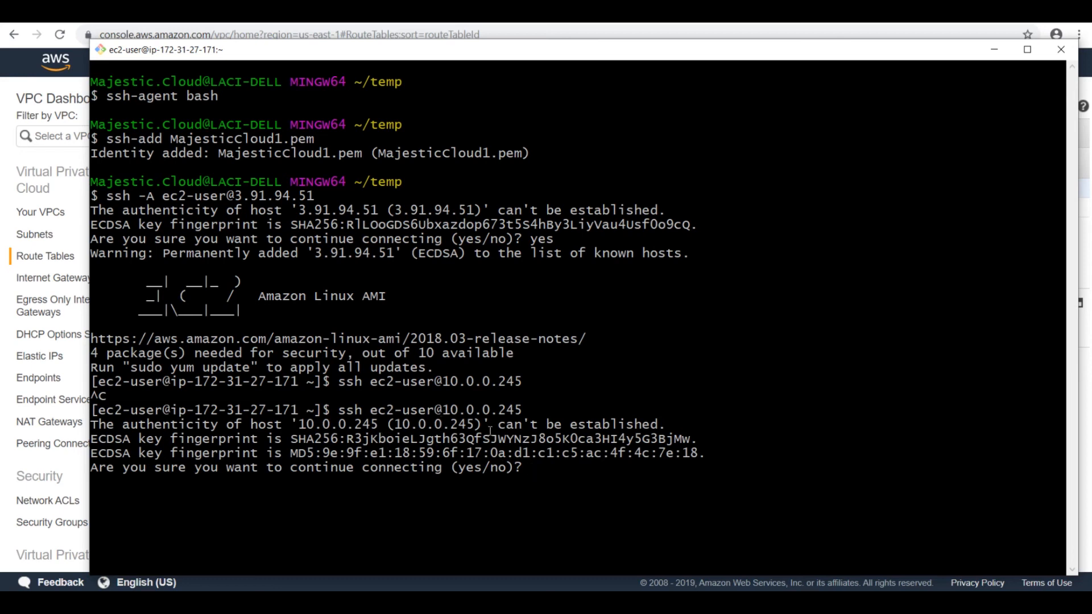
{"action": "type", "text": "yes"}
{"action": "key", "text": "Return"}
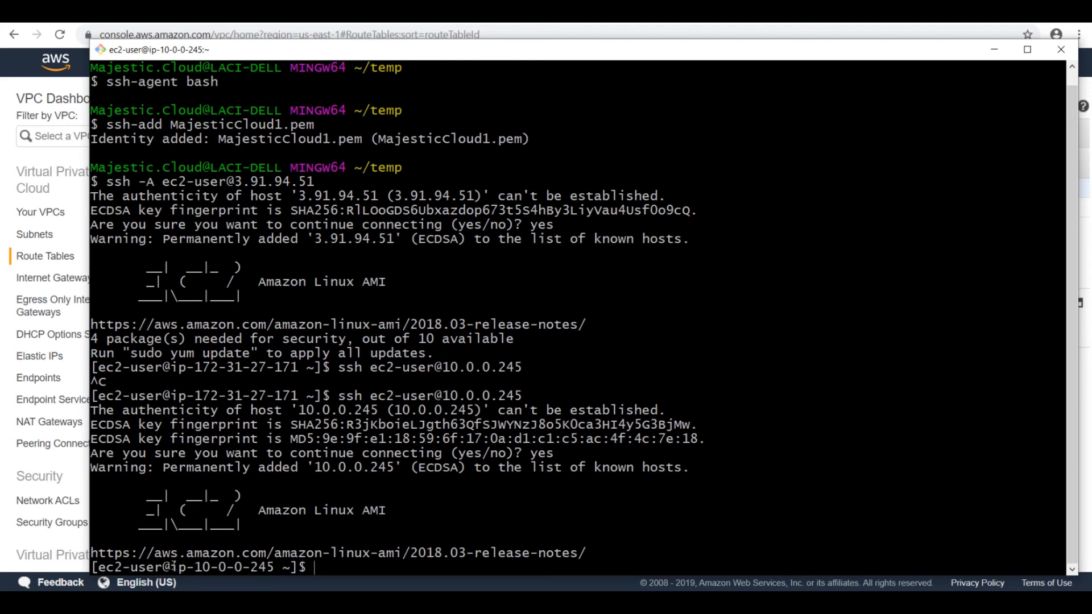
Step: Compare the IP address in the terminal prompt with the private instance's private IP in the EC2 console
{"action": "left_click_drag", "start_coordinate": [189, 566], "coordinate": [275, 567]}
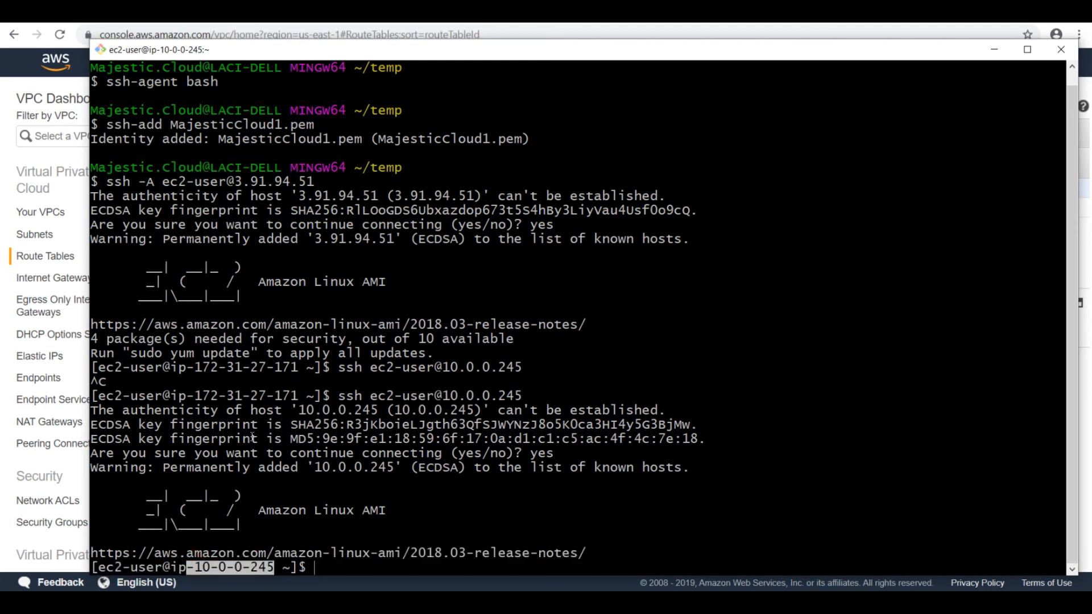
{"action": "left_click", "coordinate": [225, 569]}
{"action": "left_click_drag", "start_coordinate": [194, 568], "coordinate": [272, 573]}
{"action": "left_click", "coordinate": [80, 119]}
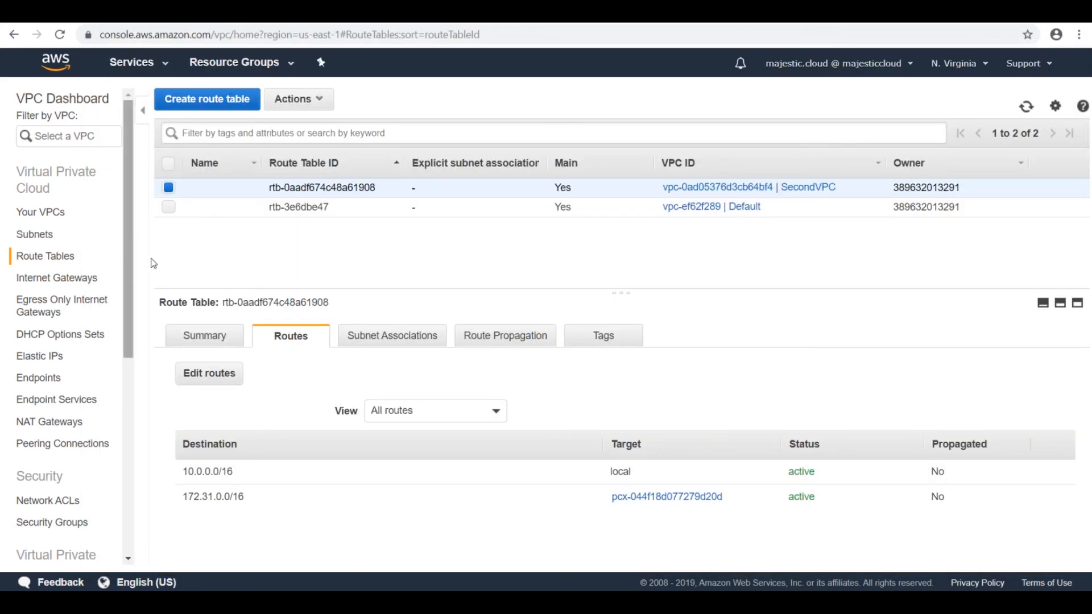
{"action": "key", "text": "ctrl+Tab"}
{"action": "left_click", "coordinate": [915, 199]}
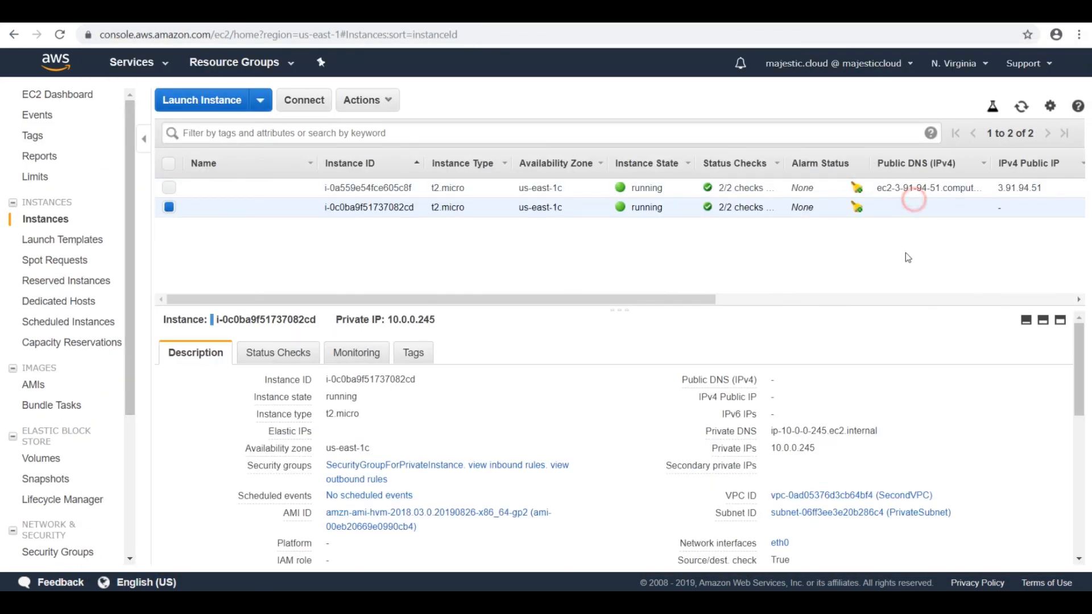
{"action": "left_click_drag", "start_coordinate": [770, 448], "coordinate": [816, 450]}
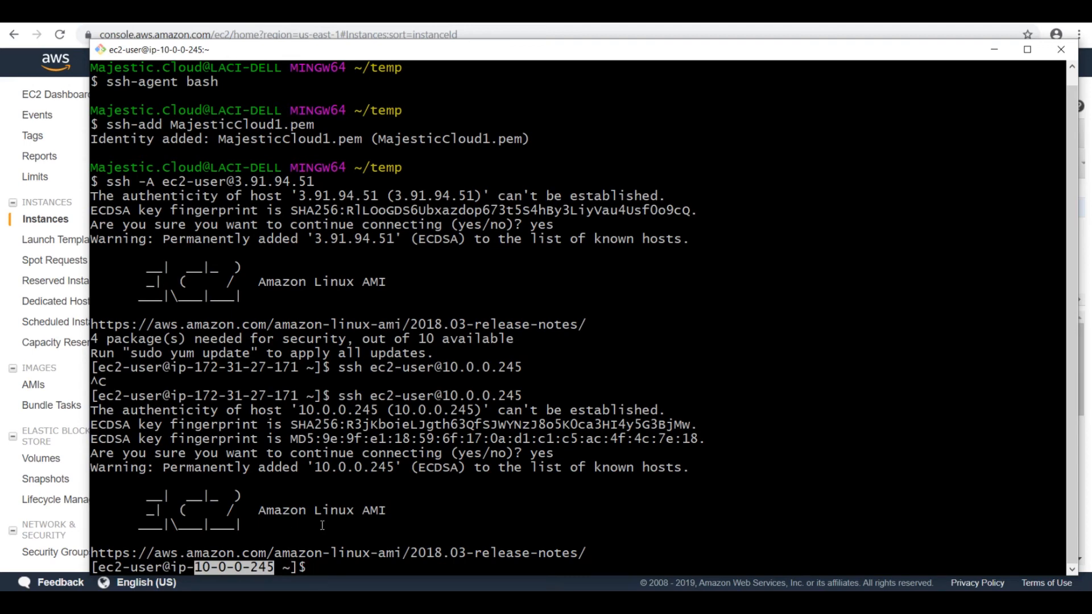
{"action": "left_click", "coordinate": [322, 524]}
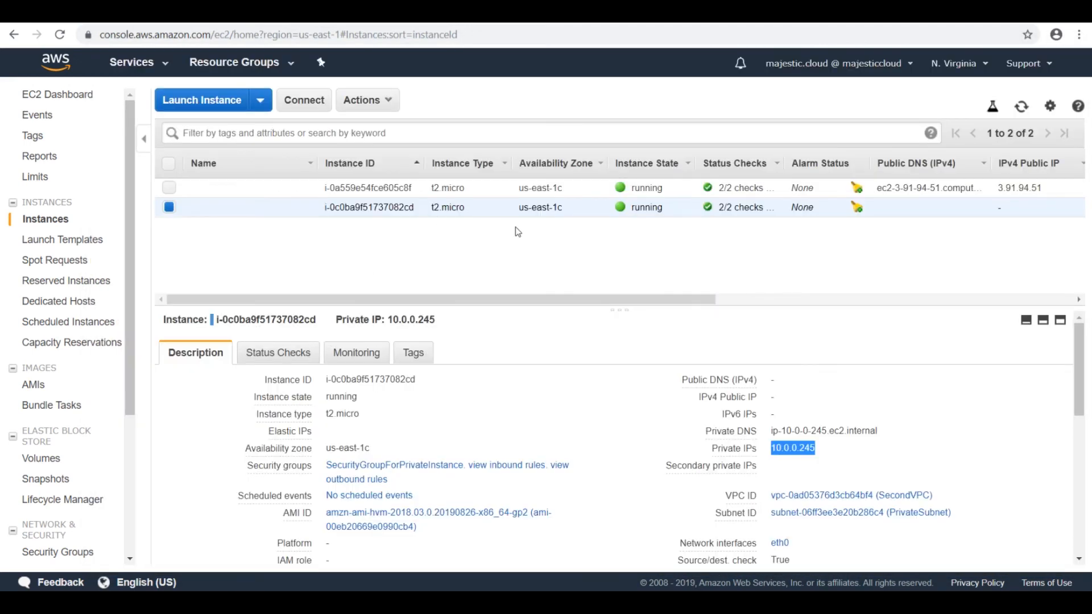
{"action": "key", "text": "alt"}
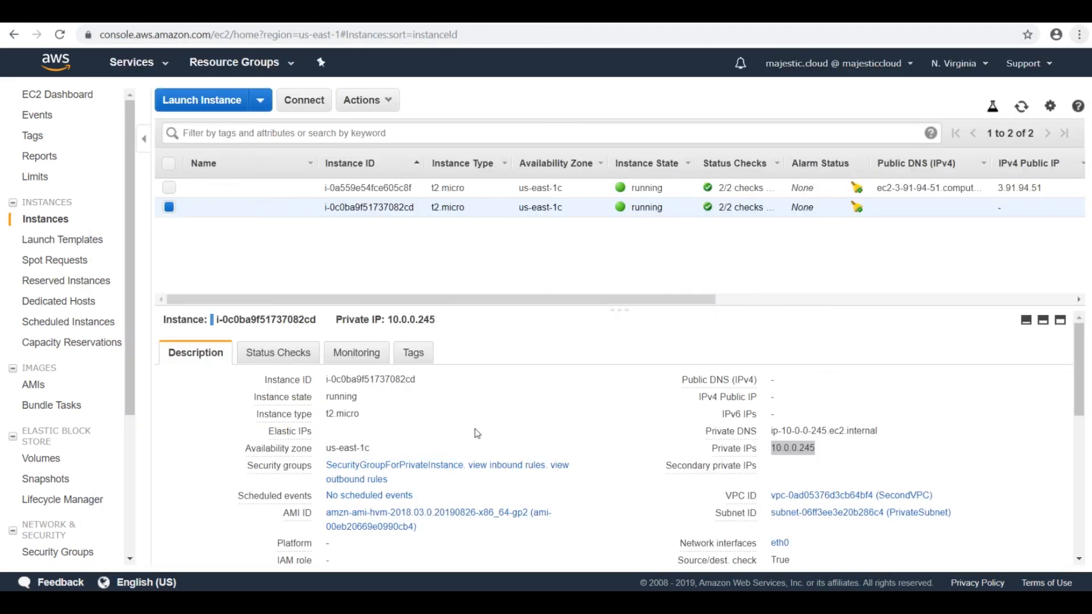